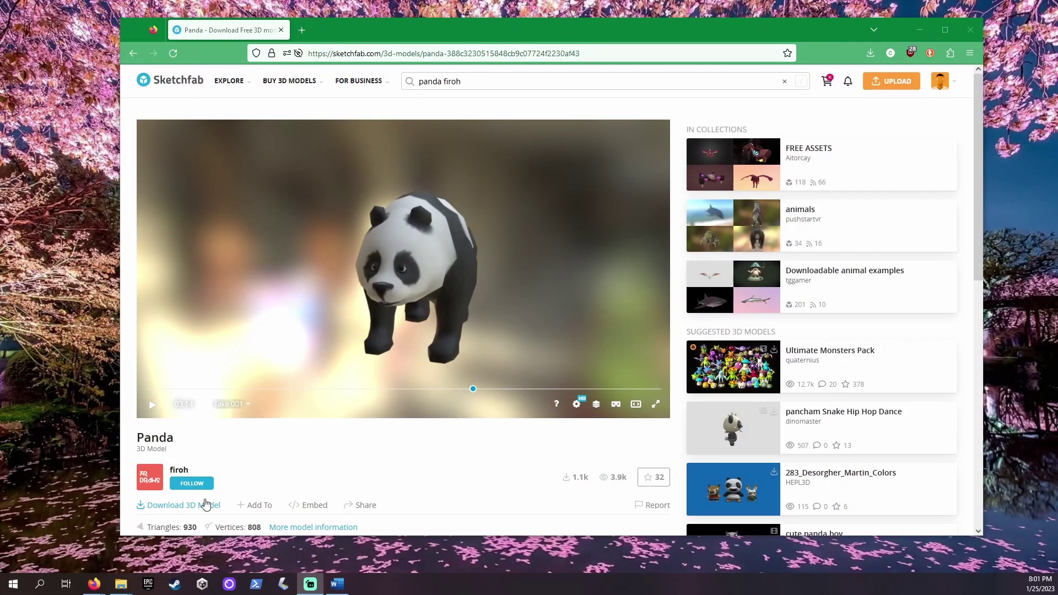
Step: Scroll down the Panda model page and open its Download 3D Model options
{"action": "scroll", "coordinate": [343, 425], "scroll_direction": "down", "scroll_amount": 2}
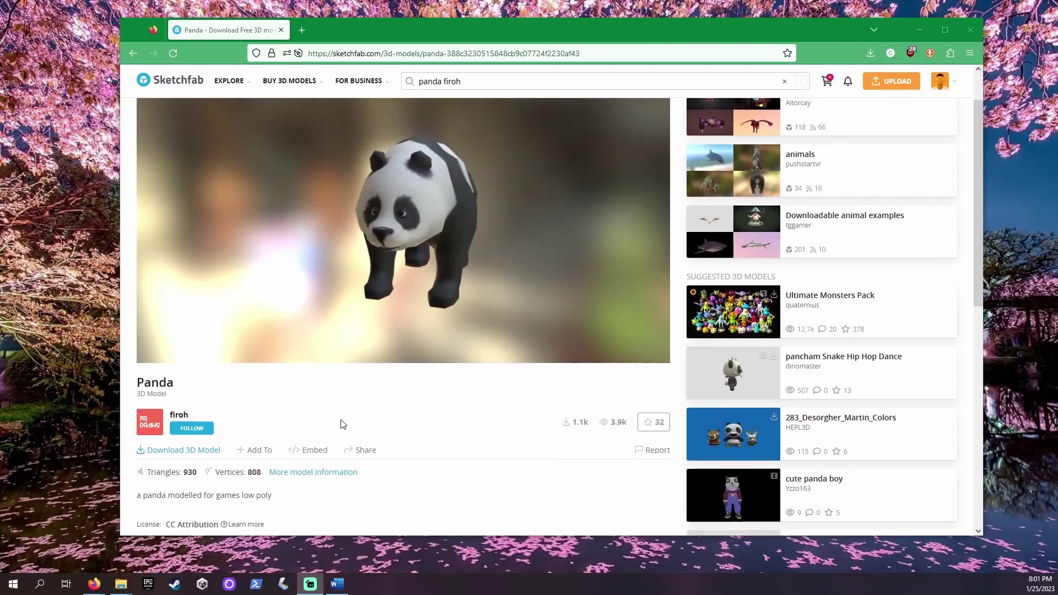
{"action": "left_click", "coordinate": [203, 394]}
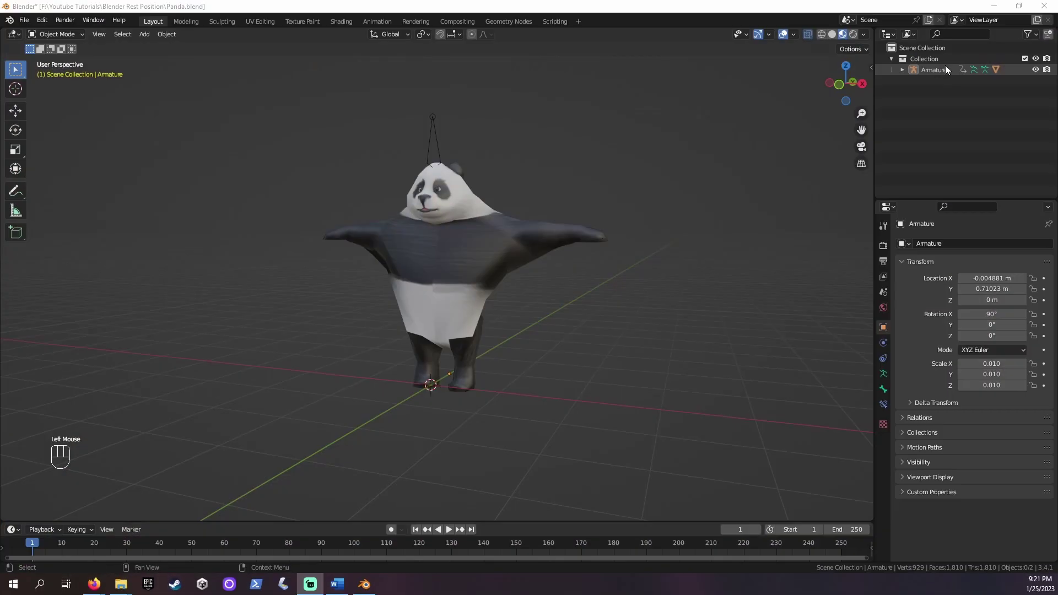
Step: Select the armature hierarchy and clear the mesh's parent, keeping its transformation
{"action": "right_click", "coordinate": [940, 68]}
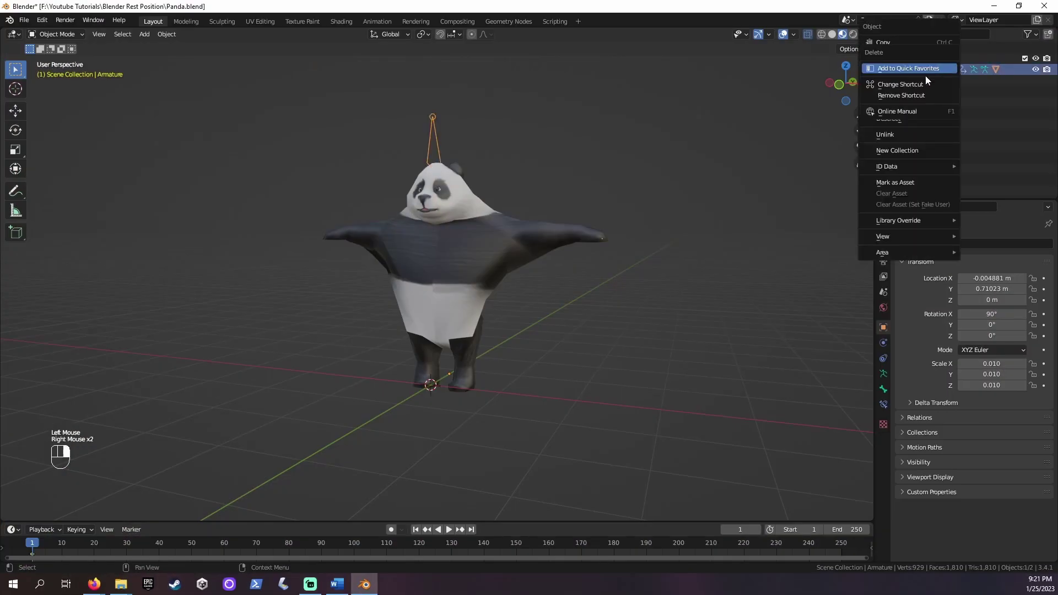
{"action": "right_click", "coordinate": [908, 108]}
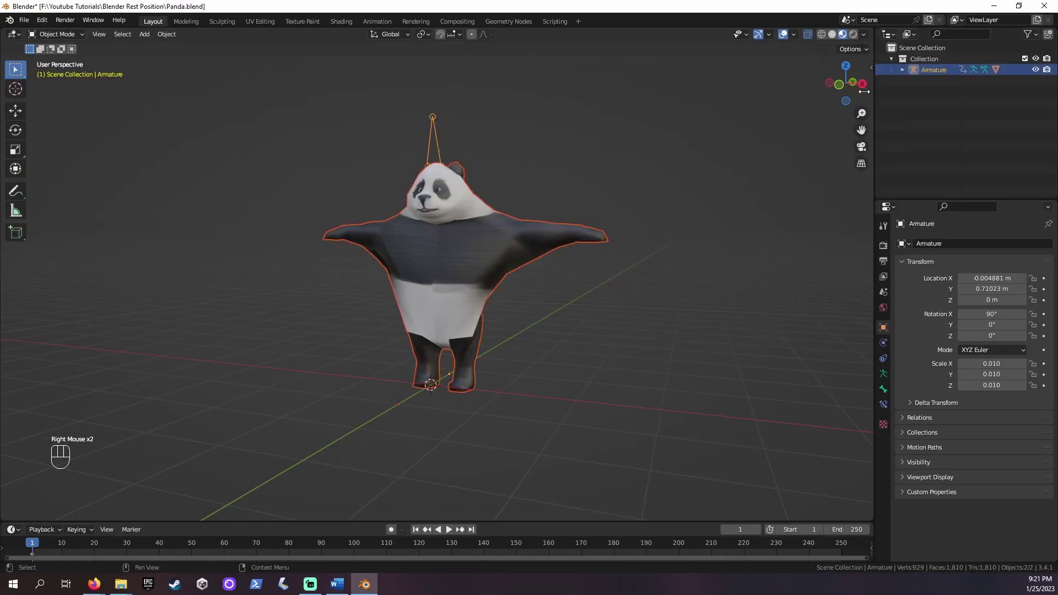
{"action": "right_click", "coordinate": [635, 220]}
{"action": "mouse_move", "coordinate": [635, 220]}
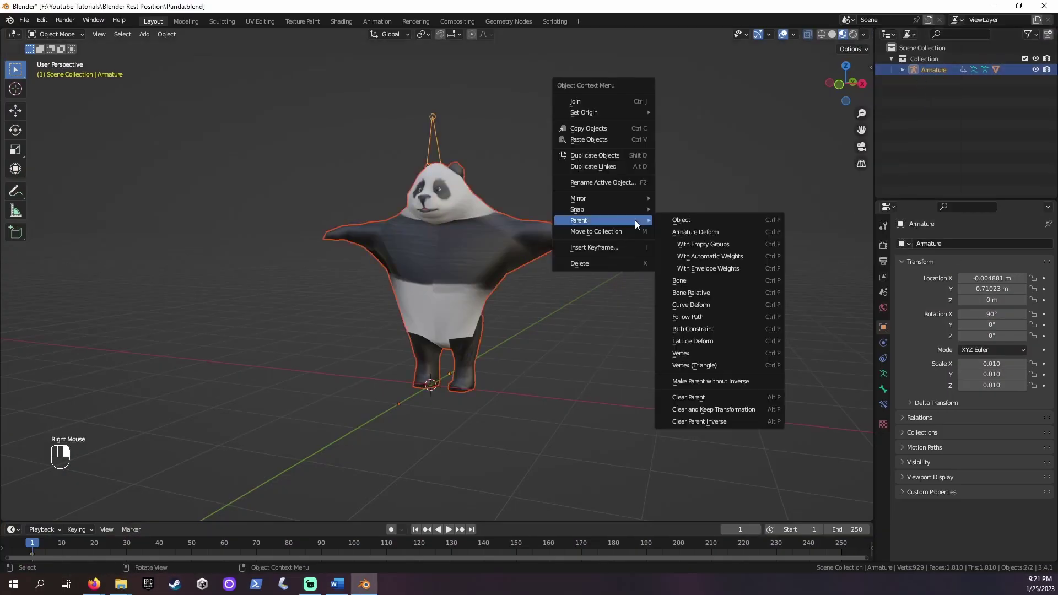
{"action": "left_click", "coordinate": [740, 405]}
Step: Hide meshes in the outliner, delete the old Armature, then show meshes again
{"action": "left_click", "coordinate": [1029, 34]}
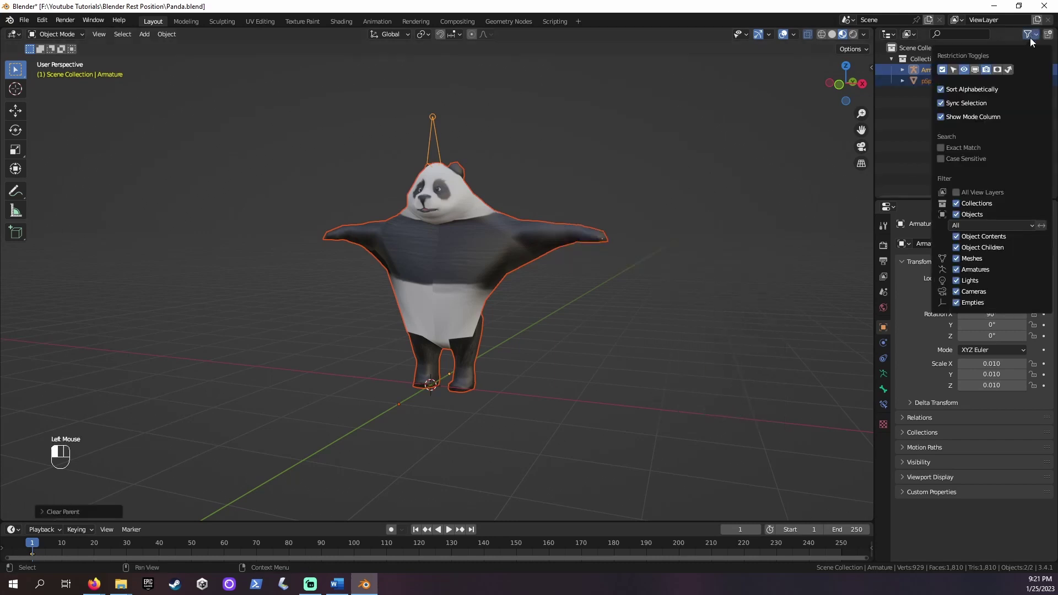
{"action": "left_click", "coordinate": [956, 258]}
{"action": "left_click", "coordinate": [931, 73]}
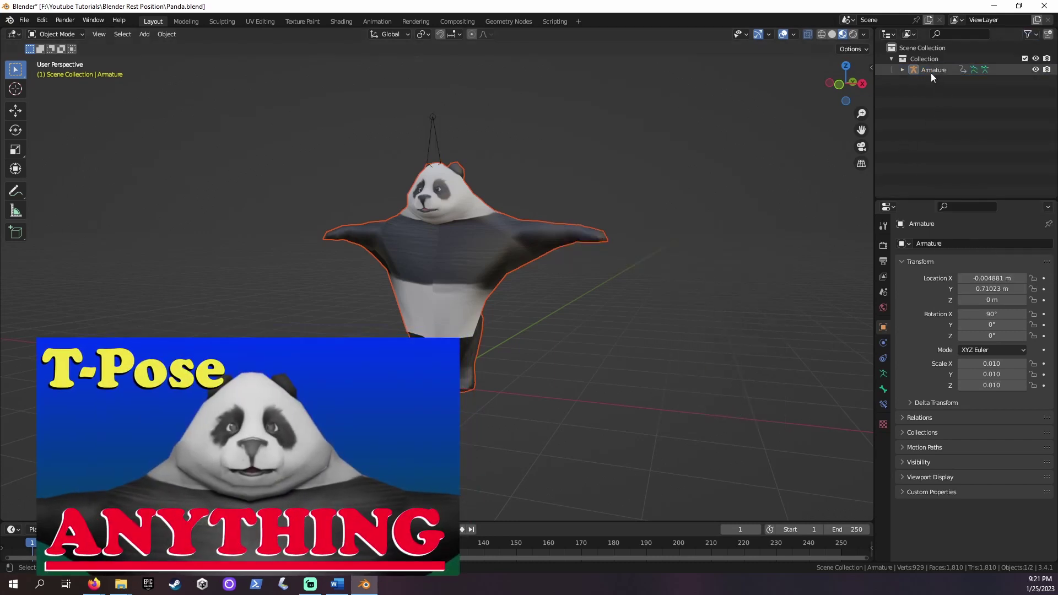
{"action": "right_click", "coordinate": [931, 71]}
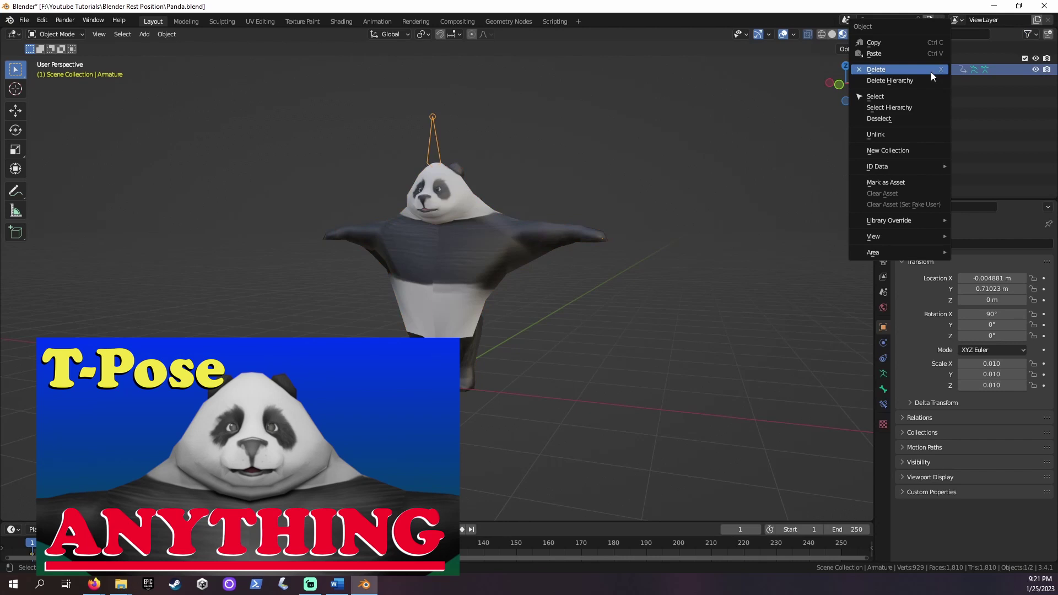
{"action": "left_click", "coordinate": [894, 69]}
{"action": "left_click", "coordinate": [1026, 36]}
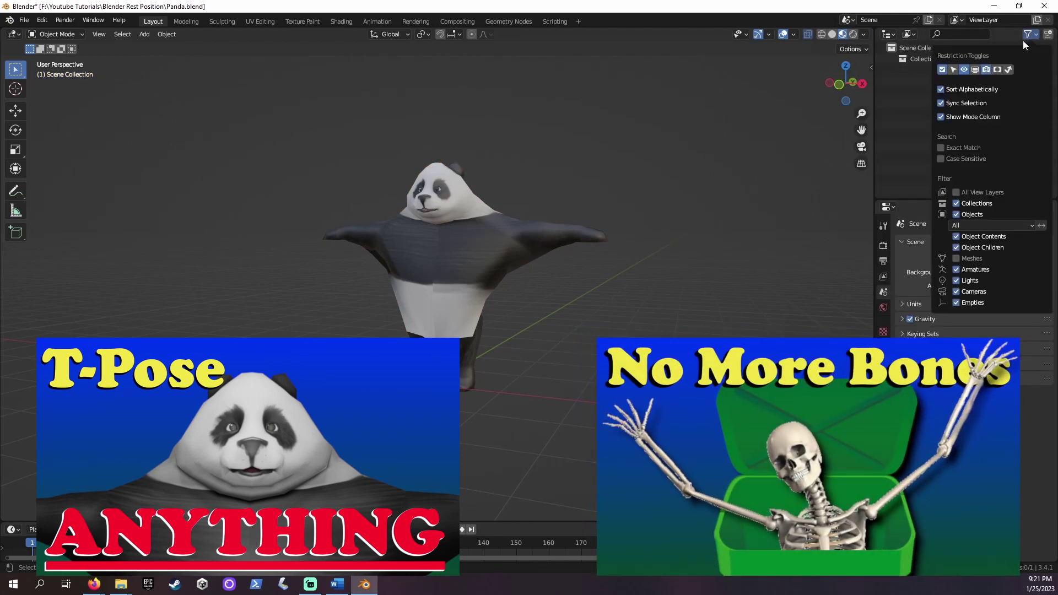
{"action": "left_click", "coordinate": [957, 258]}
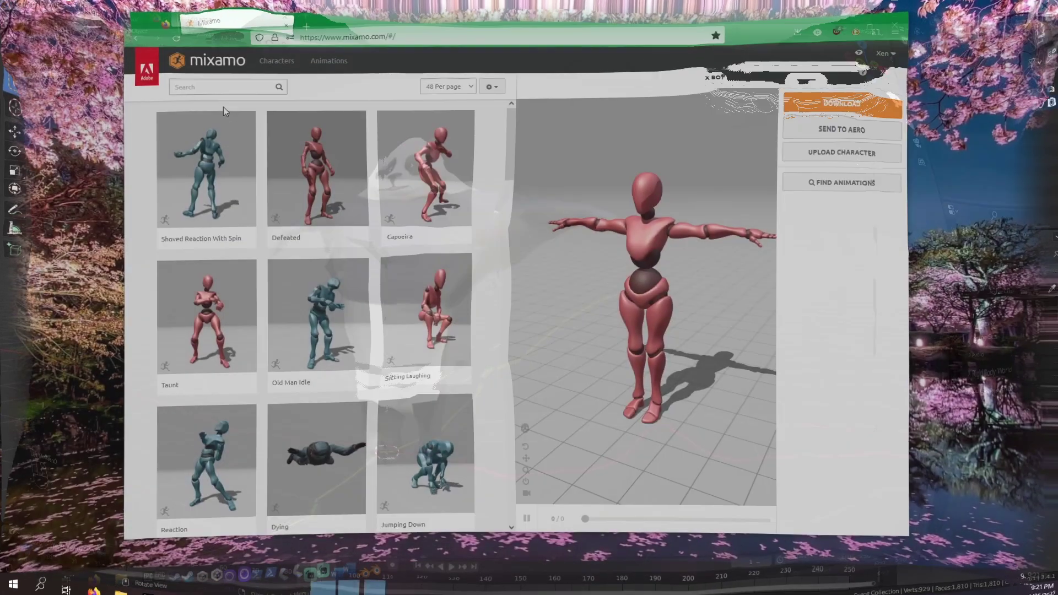
Step: Search 't pose' and download the T-Pose animation as FBX Without Skin
{"action": "left_click", "coordinate": [219, 100]}
{"action": "type", "text": "t p"}
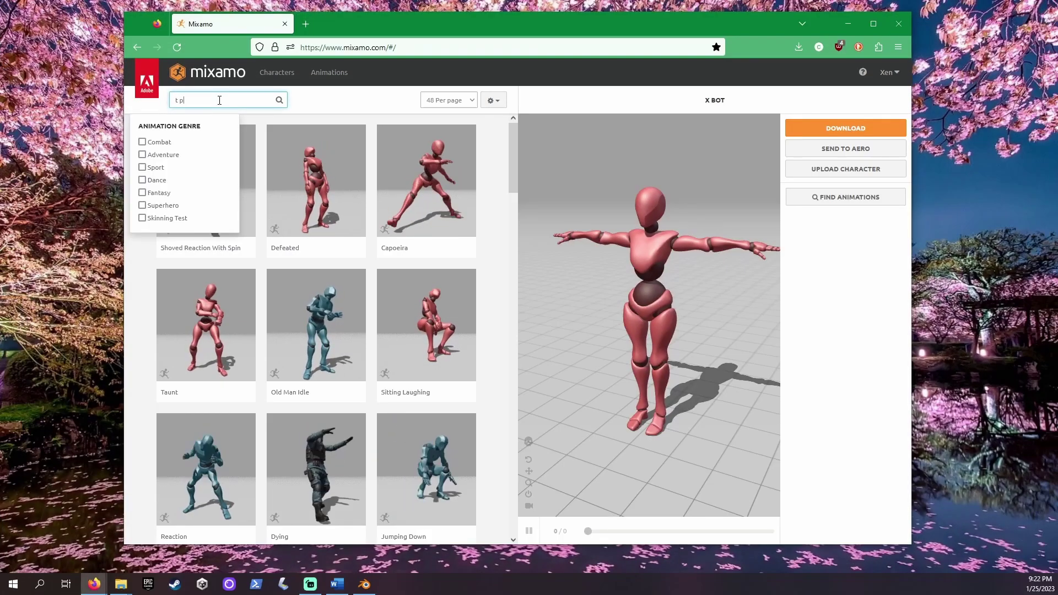
{"action": "type", "text": "ose"}
{"action": "key", "text": "Return"}
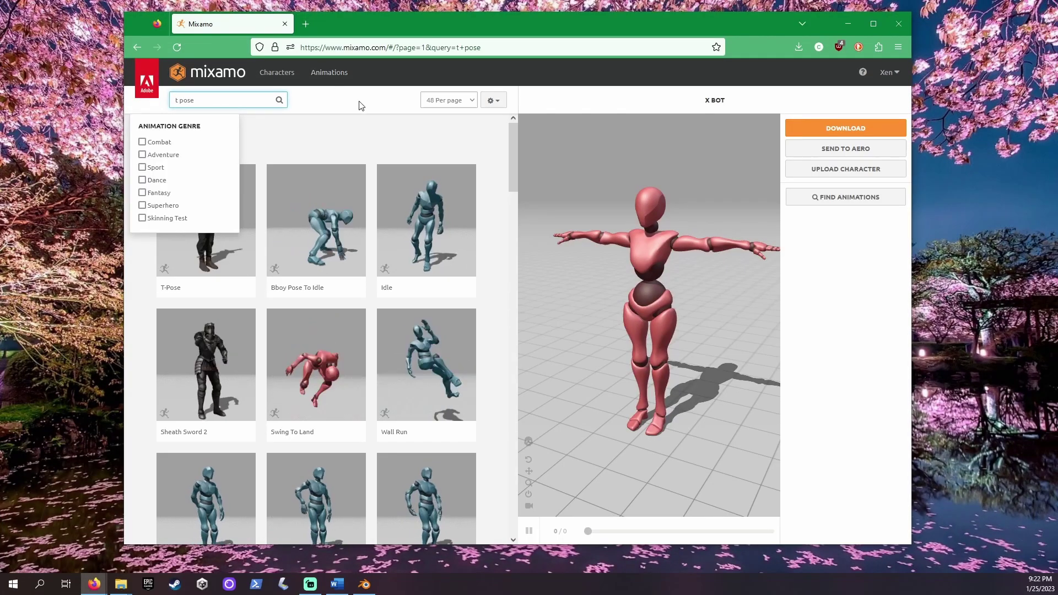
{"action": "left_click", "coordinate": [206, 231]}
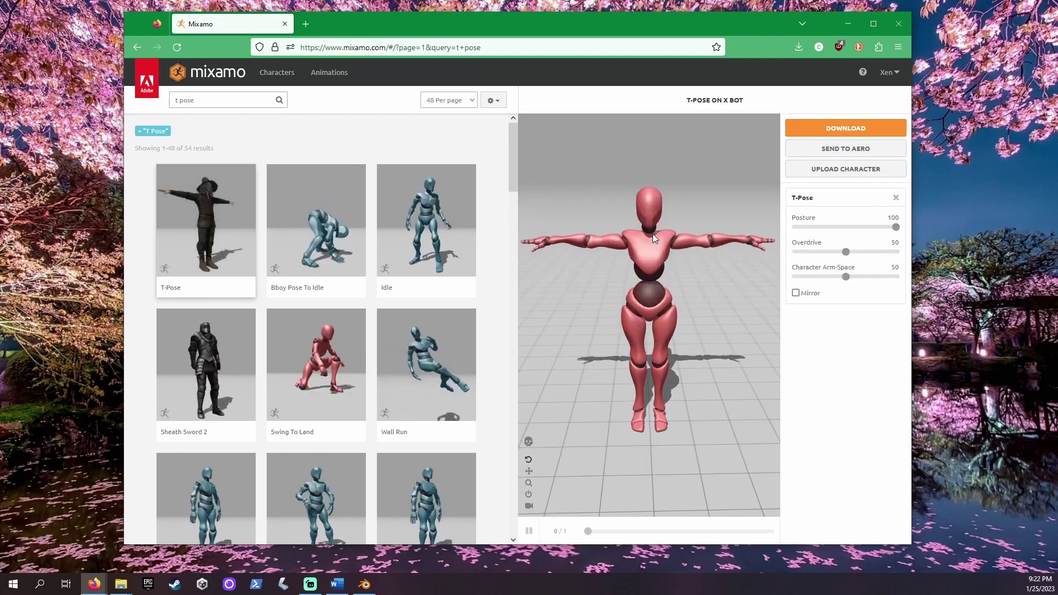
{"action": "left_click", "coordinate": [799, 128]}
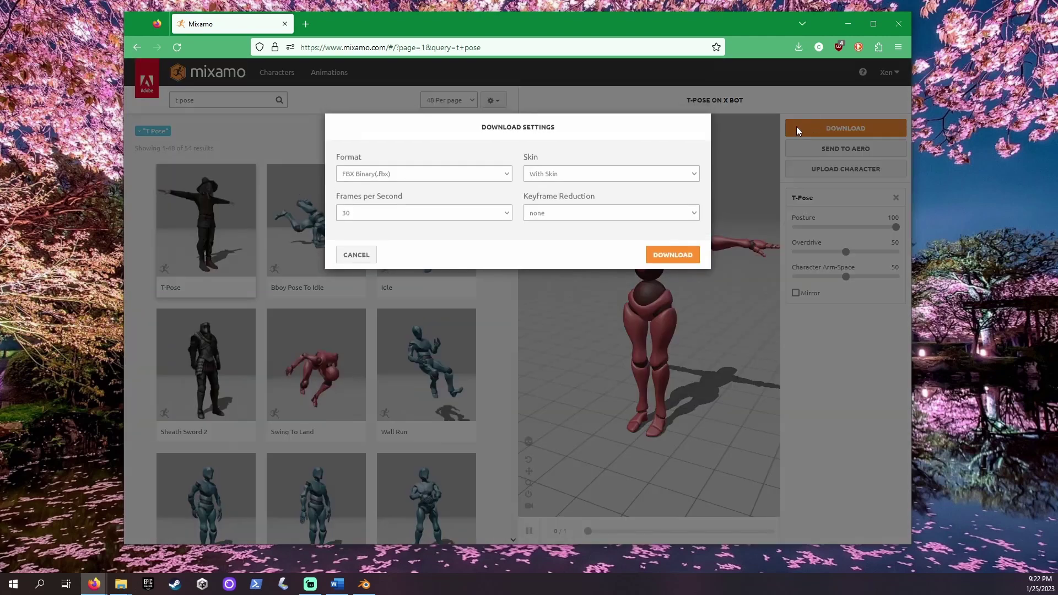
{"action": "left_click", "coordinate": [635, 179]}
{"action": "left_click", "coordinate": [564, 207]}
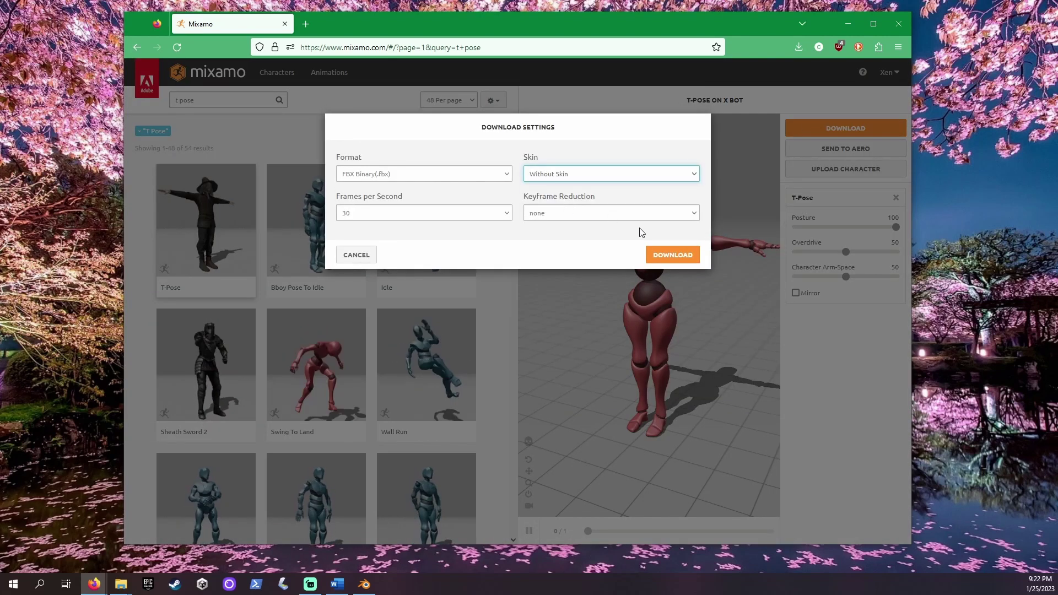
{"action": "left_click", "coordinate": [682, 254]}
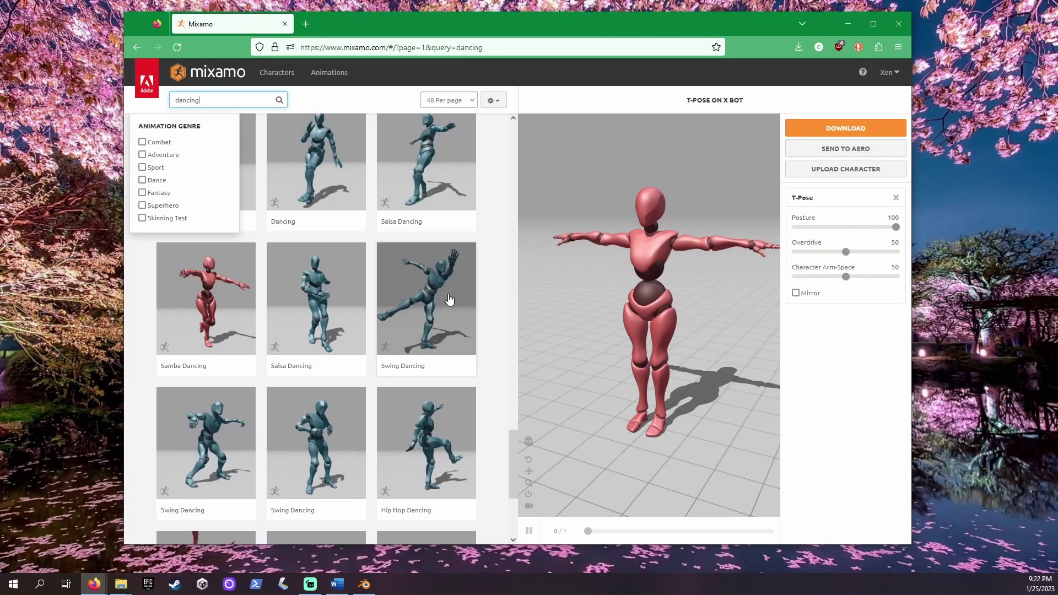
Step: Download Swing Dancing Without Skin, then select the Push Up animation
{"action": "left_click", "coordinate": [453, 300]}
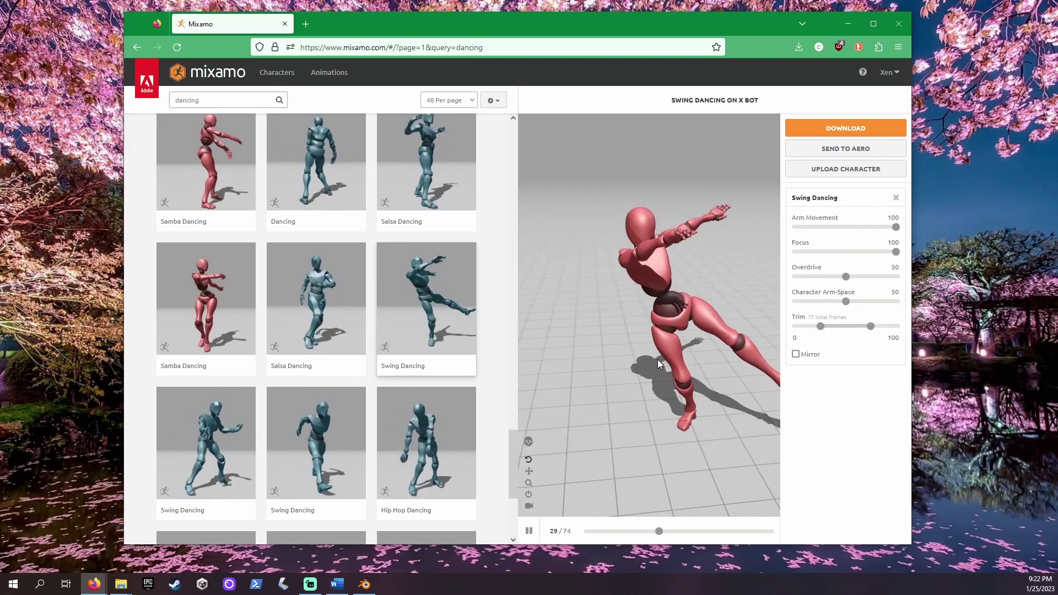
{"action": "left_click", "coordinate": [863, 135]}
{"action": "left_click", "coordinate": [585, 176]}
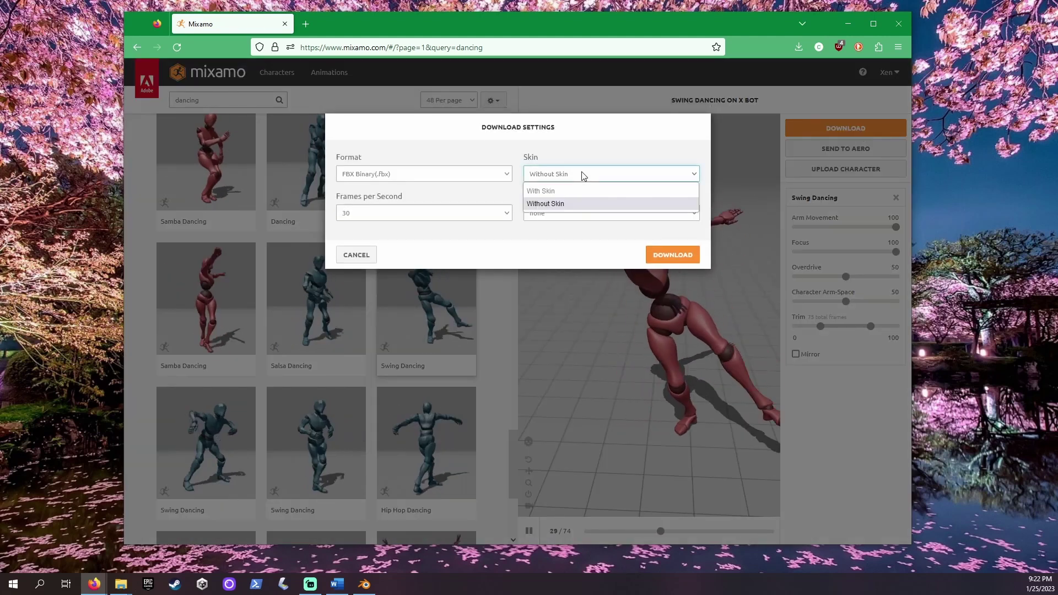
{"action": "left_click", "coordinate": [595, 186]}
{"action": "left_click", "coordinate": [673, 255]}
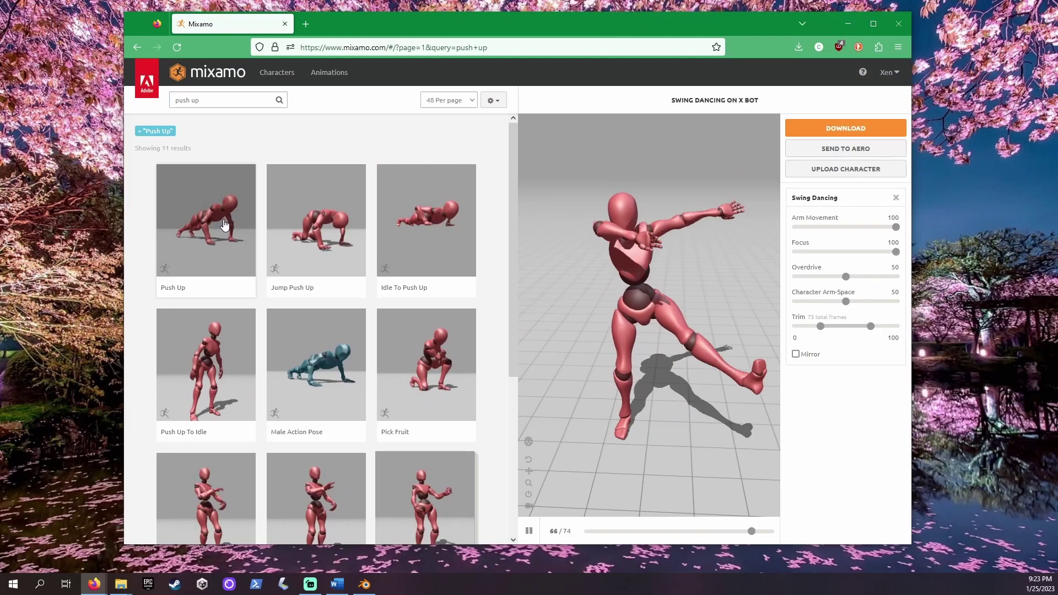
{"action": "left_click", "coordinate": [225, 224]}
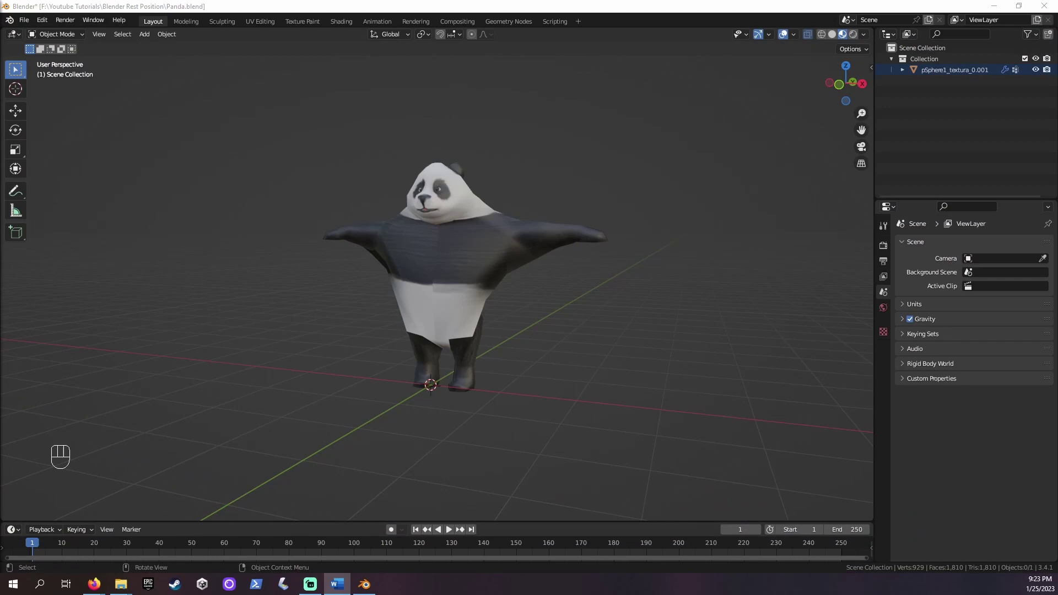
Step: Import the downloaded T-Pose FBX to add the Mixamo armature inside the panda
{"action": "left_click", "coordinate": [24, 20]}
{"action": "mouse_move", "coordinate": [64, 167]}
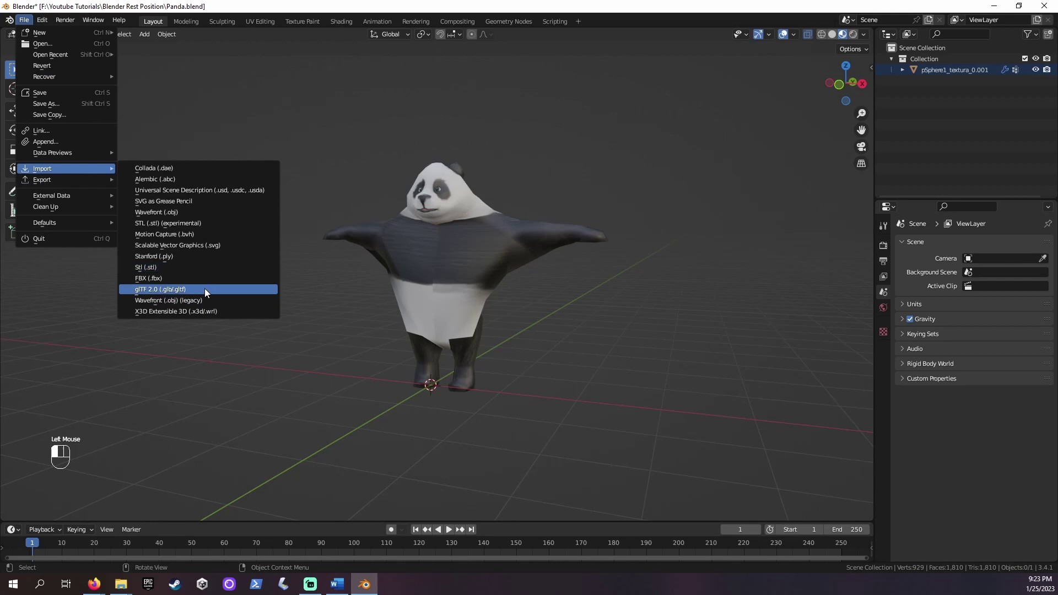
{"action": "left_click", "coordinate": [184, 279]}
{"action": "left_click", "coordinate": [721, 440]}
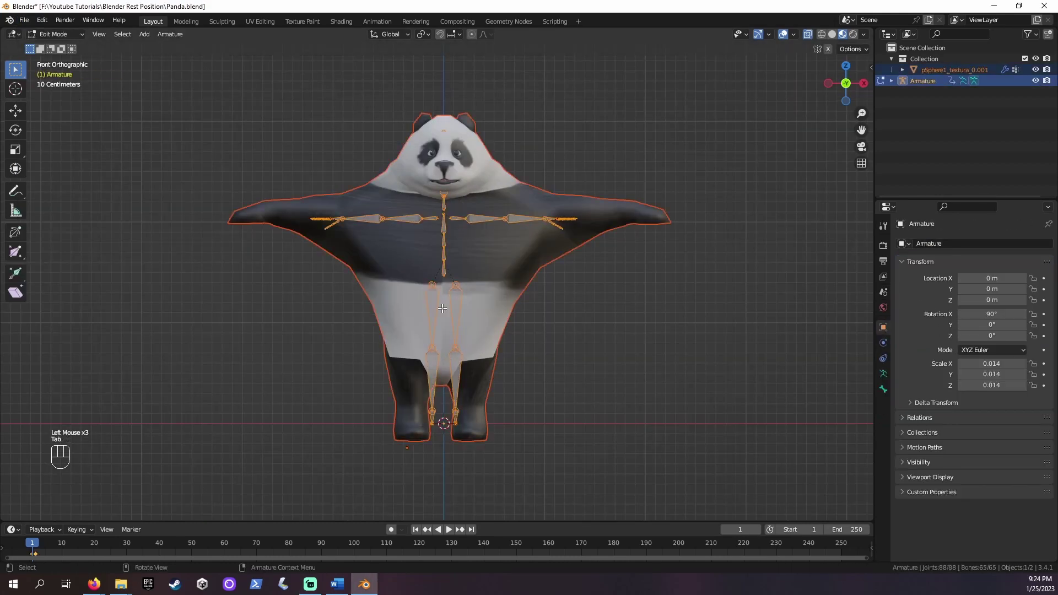
Step: Adjust the armature's scale along X and turn on X-ray to see bones through the mesh
{"action": "key", "text": "s"}
{"action": "key", "text": "x"}
{"action": "key", "text": "Escape"}
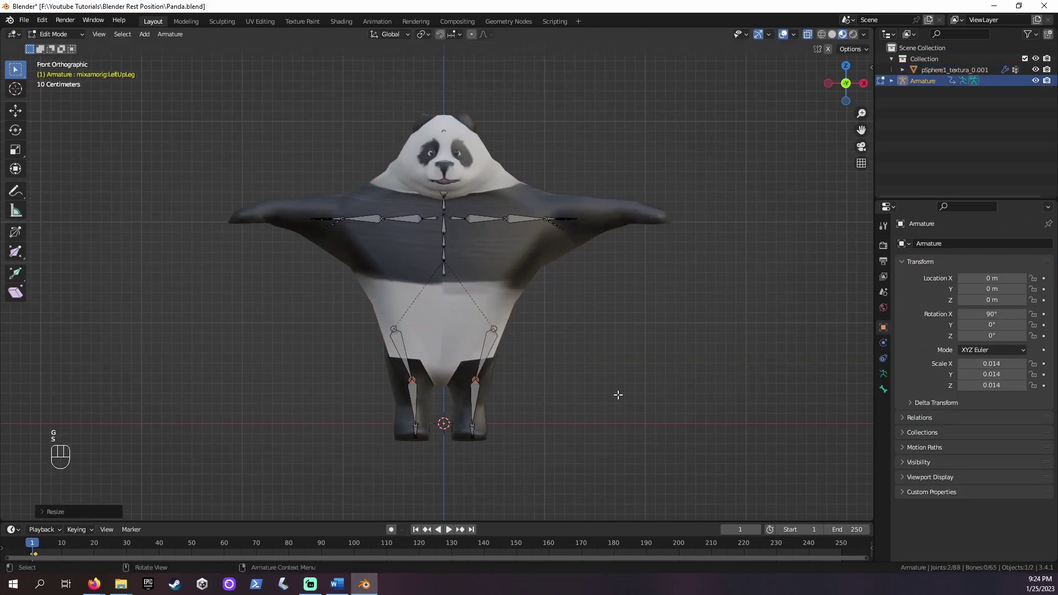
{"action": "key", "text": "KP_3"}
{"action": "key", "text": "alt+z"}
{"action": "key", "text": "s"}
{"action": "key", "text": "Escape"}
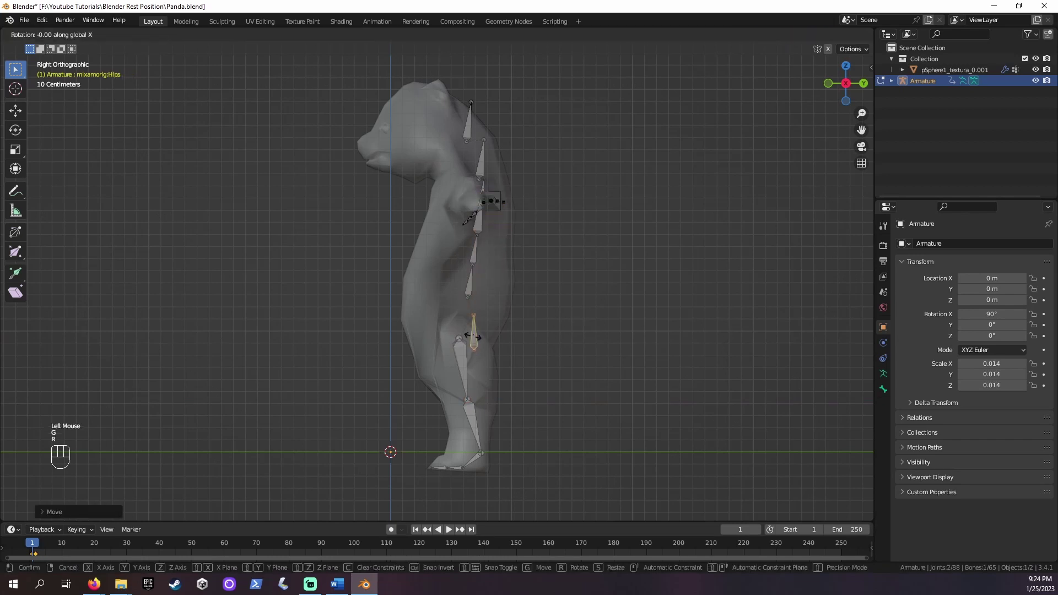
{"action": "key", "text": "Delete"}
{"action": "key", "text": "KP_1"}
Step: Box-select and delete the finger bones on both hands, then reposition the shoulder joints
{"action": "left_click_drag", "start_coordinate": [225, 237], "coordinate": [162, 202]}
{"action": "left_click_drag", "start_coordinate": [685, 166], "coordinate": [532, 226]}
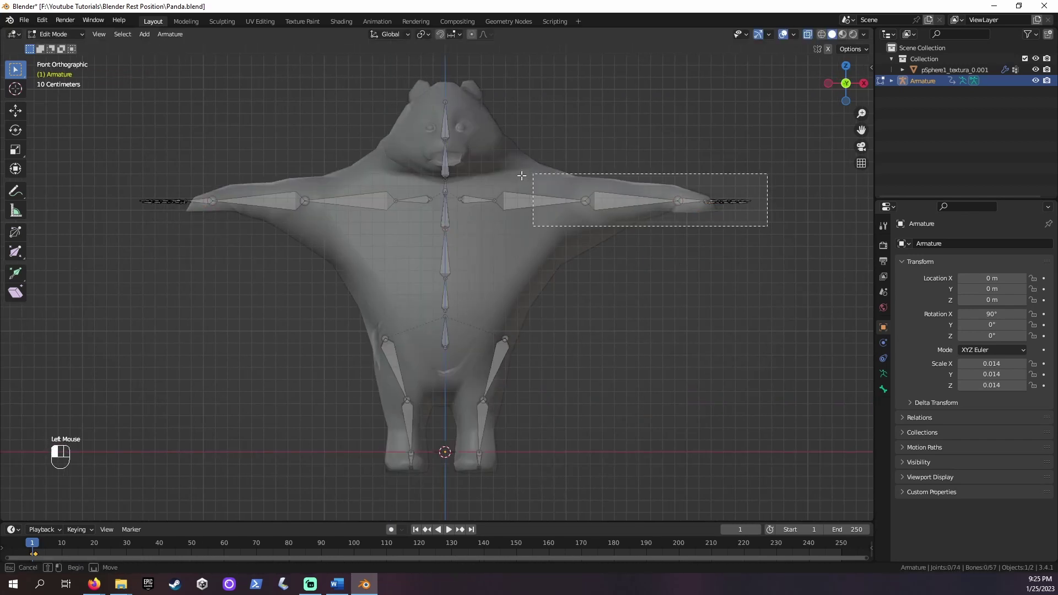
{"action": "key", "text": "Delete"}
{"action": "key", "text": "g"}
{"action": "left_click", "coordinate": [461, 203]}
{"action": "key", "text": "ctrl+z"}
{"action": "key", "text": "ctrl+z"}
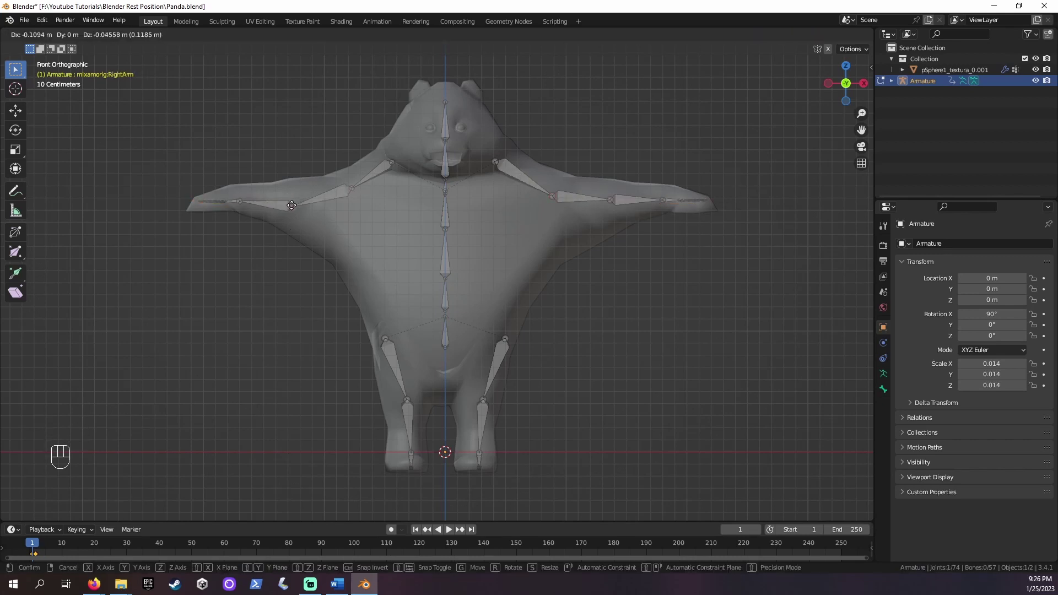
Step: In right side view, select the head and neck bones and rotate them to follow the head
{"action": "key", "text": "KP_3"}
{"action": "left_click", "coordinate": [464, 88], "text": "shift"}
{"action": "left_click", "coordinate": [461, 124], "text": "shift"}
{"action": "scroll", "coordinate": [615, 128], "scroll_direction": "down", "scroll_amount": 2}
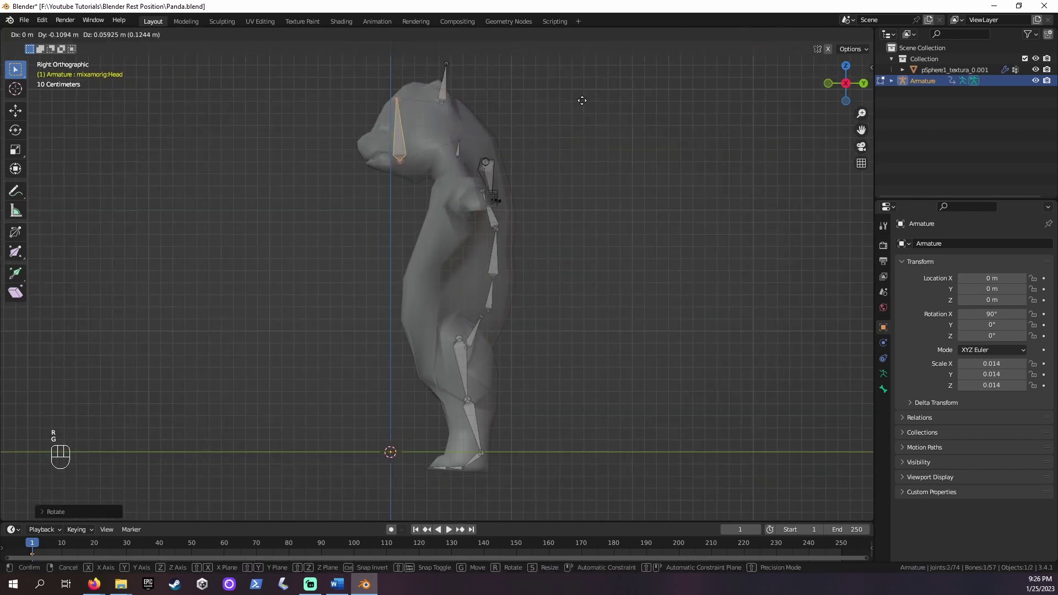
{"action": "scroll", "coordinate": [538, 134], "scroll_direction": "up", "scroll_amount": 5}
{"action": "key", "text": "r"}
{"action": "left_click", "coordinate": [557, 338]}
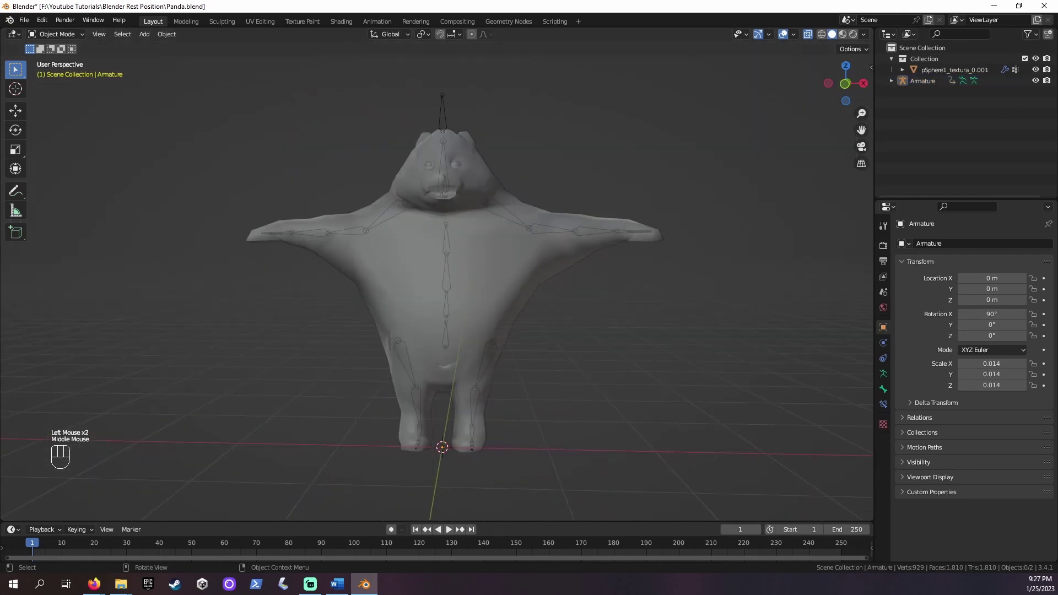
Step: Parent the panda mesh to the Mixamo armature With Automatic Weights, then deselect
{"action": "left_click", "coordinate": [501, 167]}
{"action": "left_click", "coordinate": [474, 144]}
{"action": "left_click", "coordinate": [448, 94], "text": "shift"}
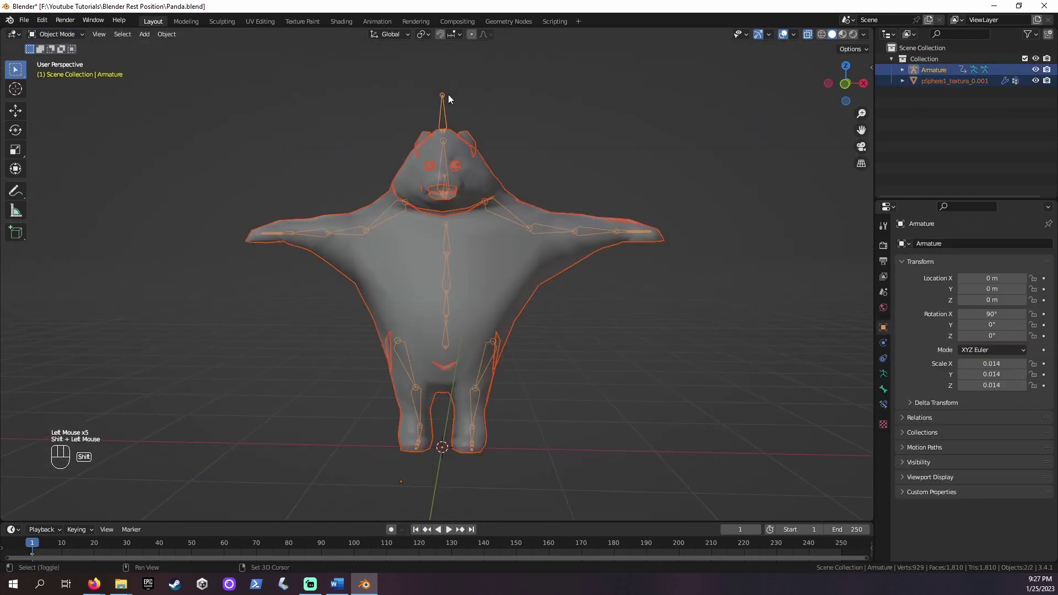
{"action": "right_click", "coordinate": [465, 114]}
{"action": "mouse_move", "coordinate": [474, 114]}
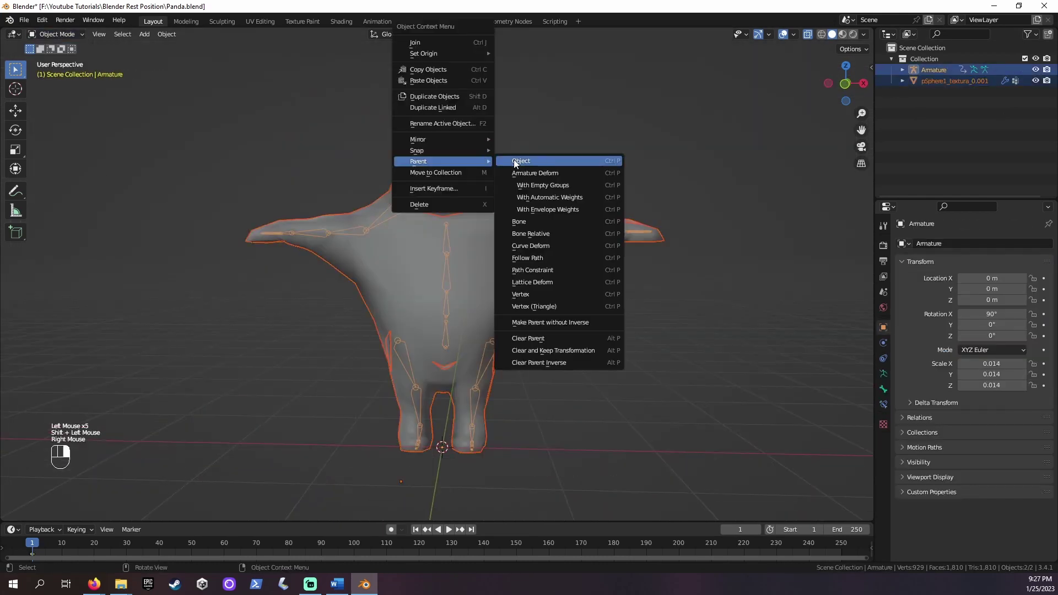
{"action": "left_click", "coordinate": [579, 198]}
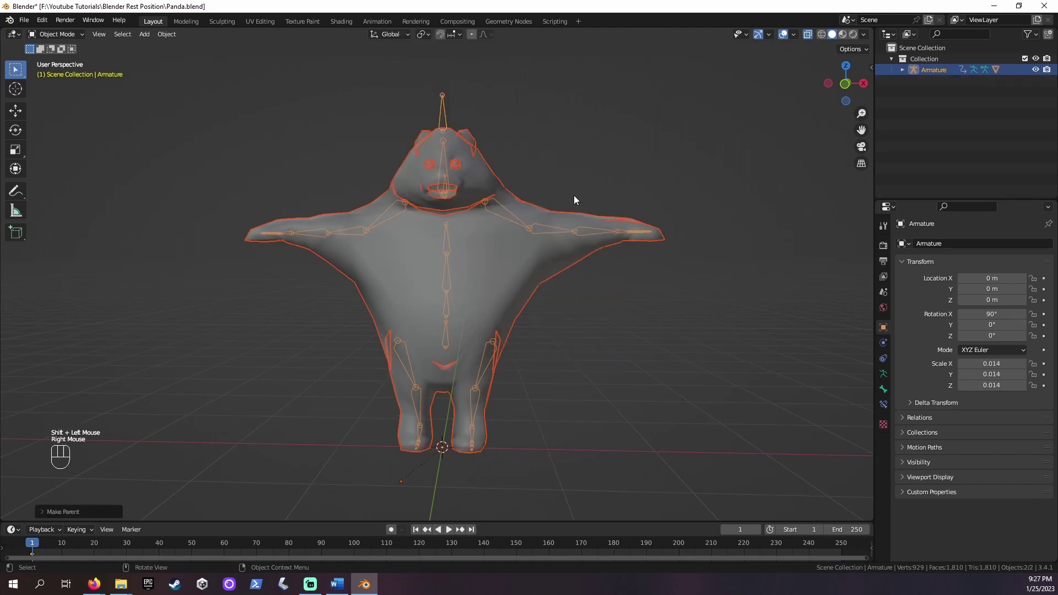
{"action": "left_click", "coordinate": [574, 161]}
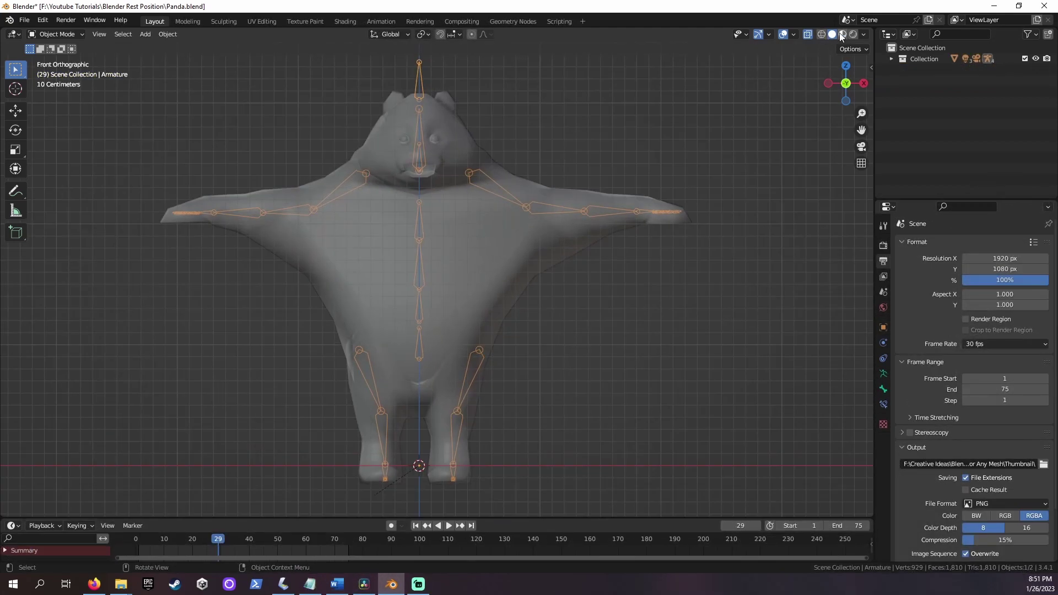
Step: Show materials and test deformation by rotating the RightShoulder and RightArm bones in Pose Mode
{"action": "left_click", "coordinate": [843, 35]}
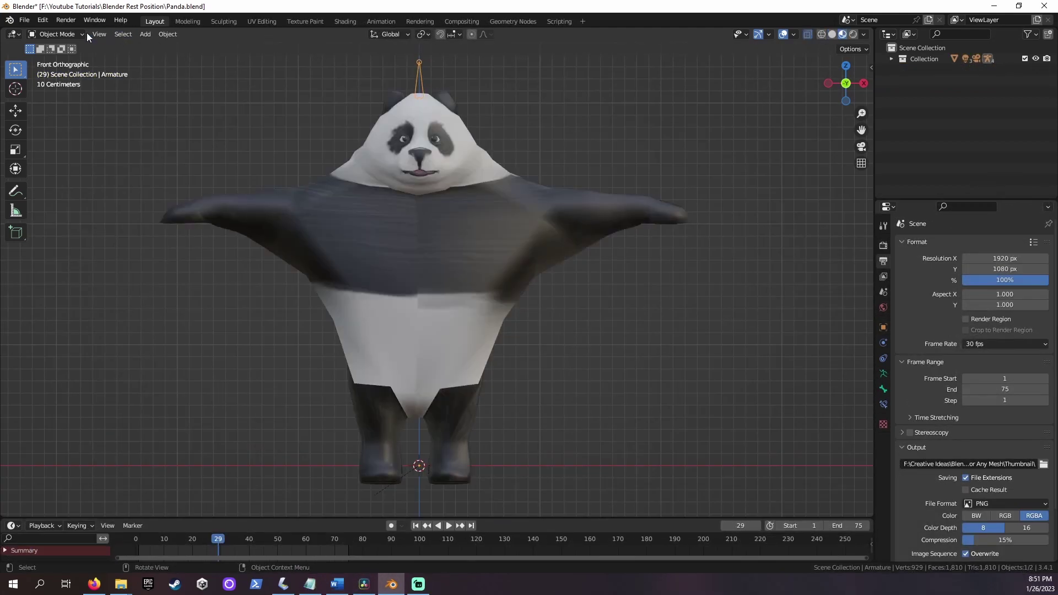
{"action": "left_click", "coordinate": [83, 34]}
{"action": "left_click", "coordinate": [64, 71]}
{"action": "left_click", "coordinate": [338, 194]}
{"action": "key", "text": "r"}
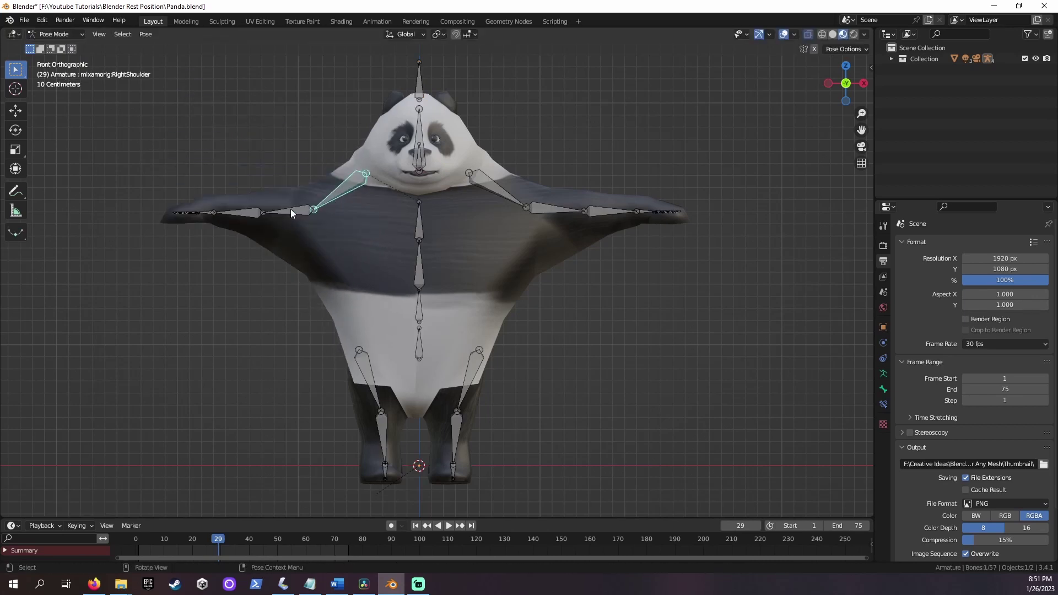
{"action": "left_click", "coordinate": [289, 209]}
{"action": "left_click", "coordinate": [303, 209]}
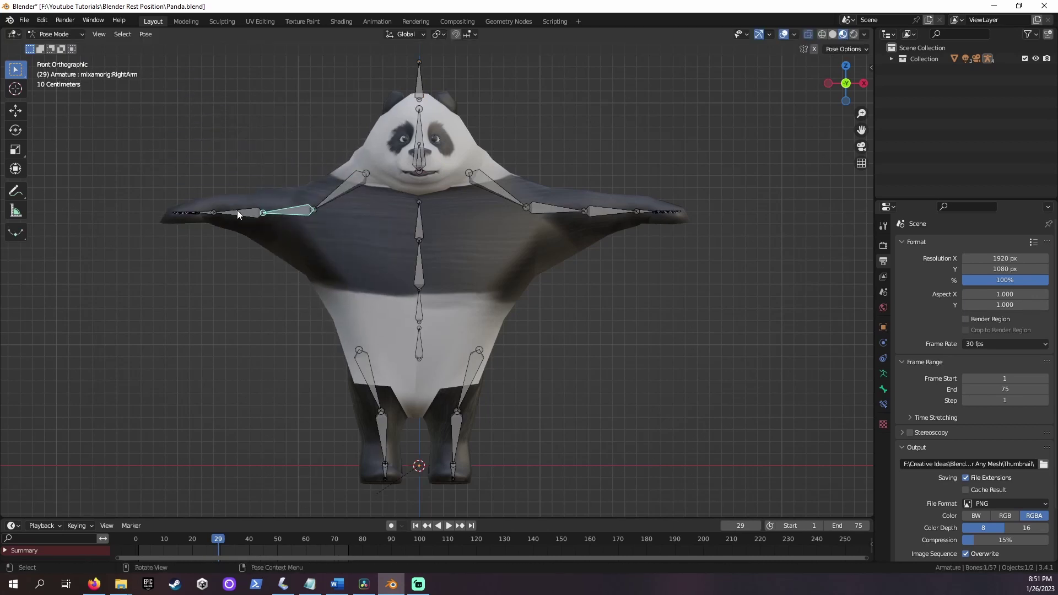
{"action": "key", "text": "r"}
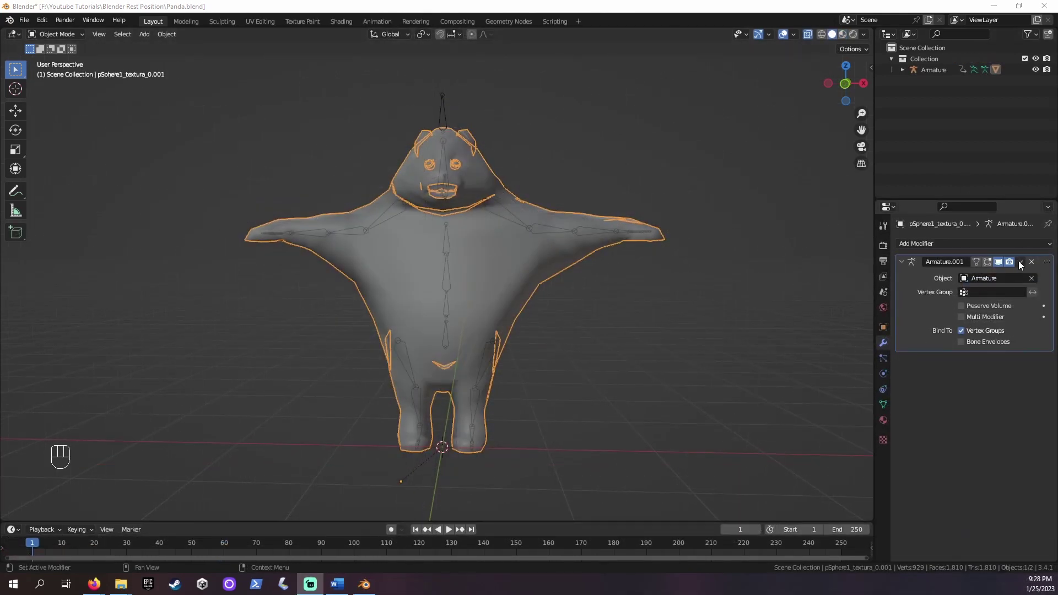
Step: Duplicate the Armature modifier and apply the first copy to bake the deformed shape
{"action": "left_click", "coordinate": [1020, 263]}
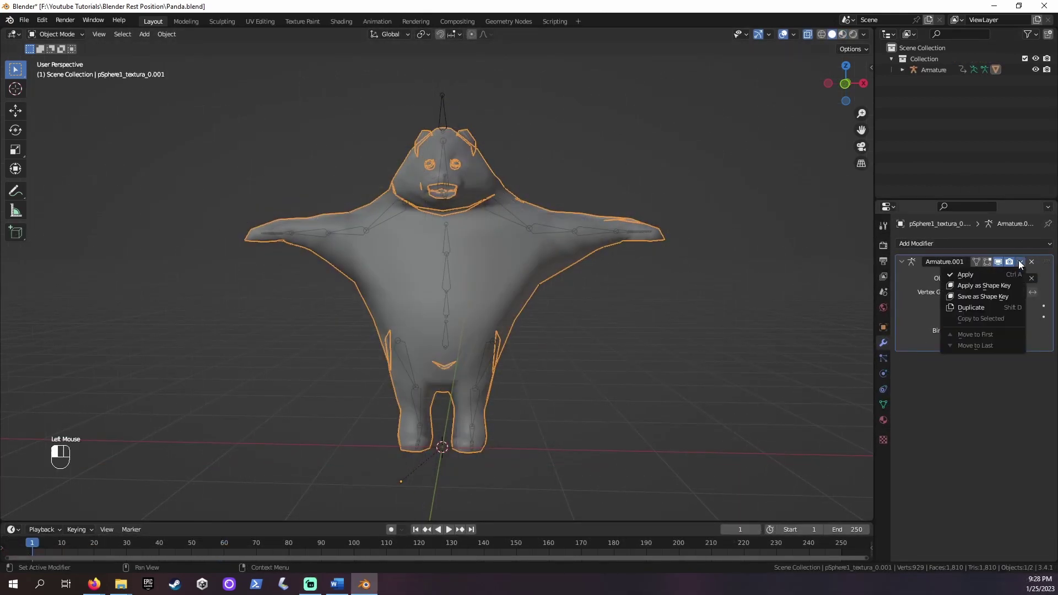
{"action": "left_click", "coordinate": [969, 307]}
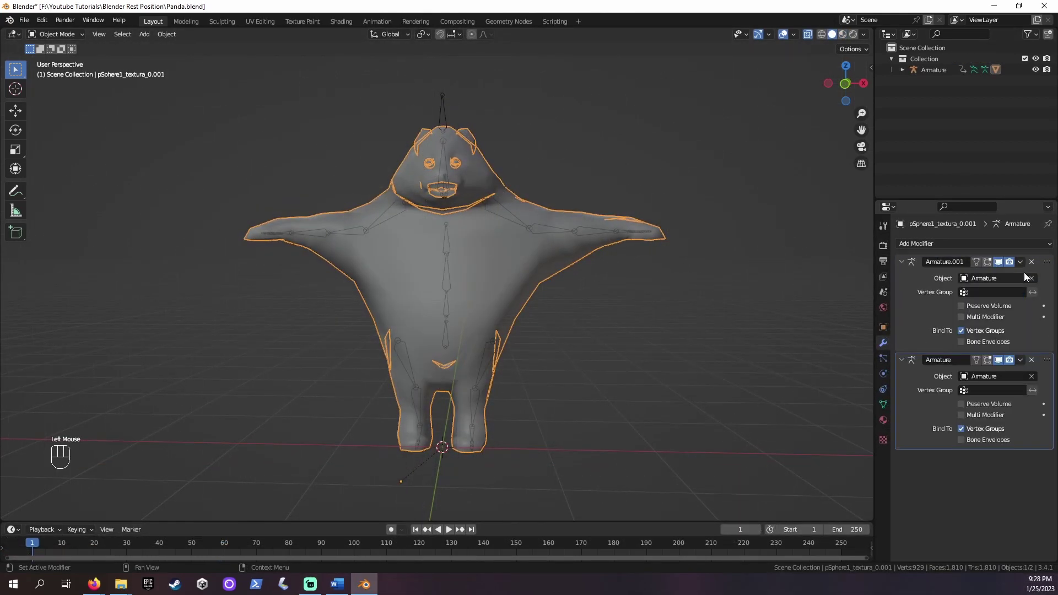
{"action": "left_click", "coordinate": [1021, 263]}
{"action": "left_click", "coordinate": [980, 273]}
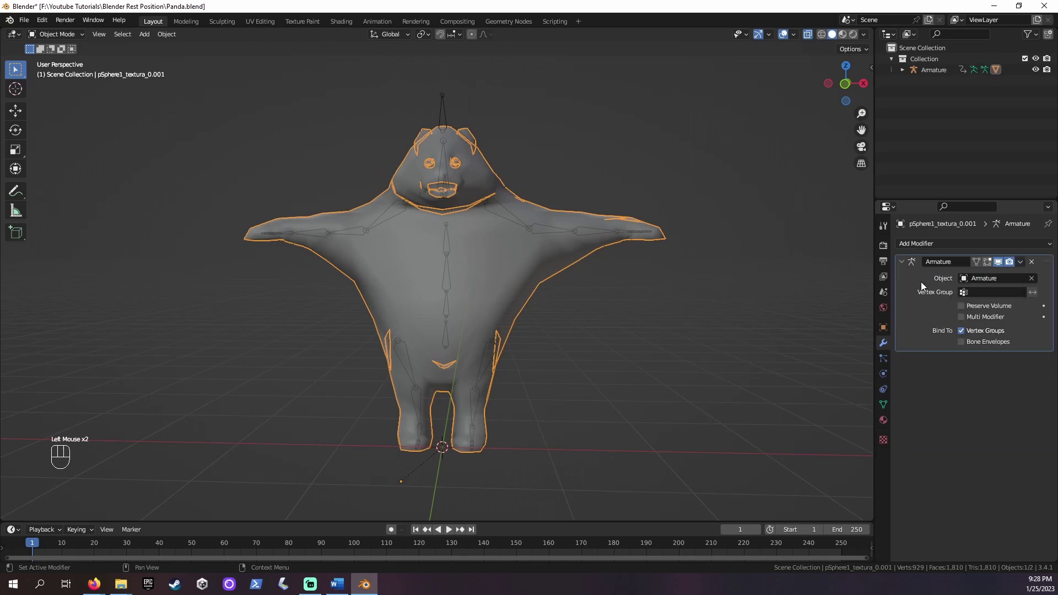
Step: Apply the armature's current pose as its rest pose and return to Object Mode
{"action": "left_click", "coordinate": [443, 113]}
{"action": "left_click", "coordinate": [60, 37]}
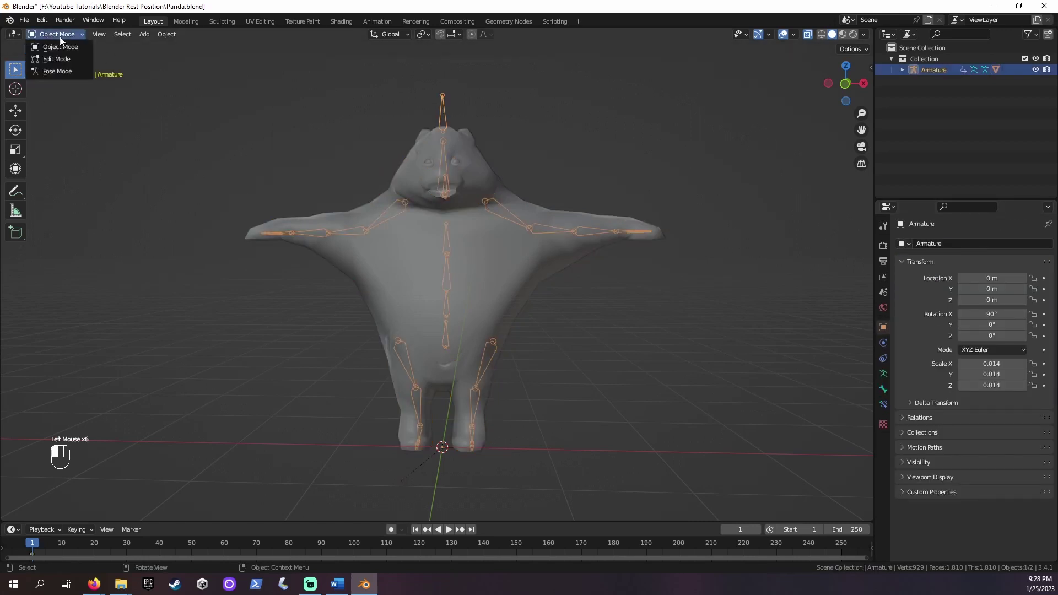
{"action": "left_click", "coordinate": [57, 75]}
{"action": "left_click", "coordinate": [145, 34]}
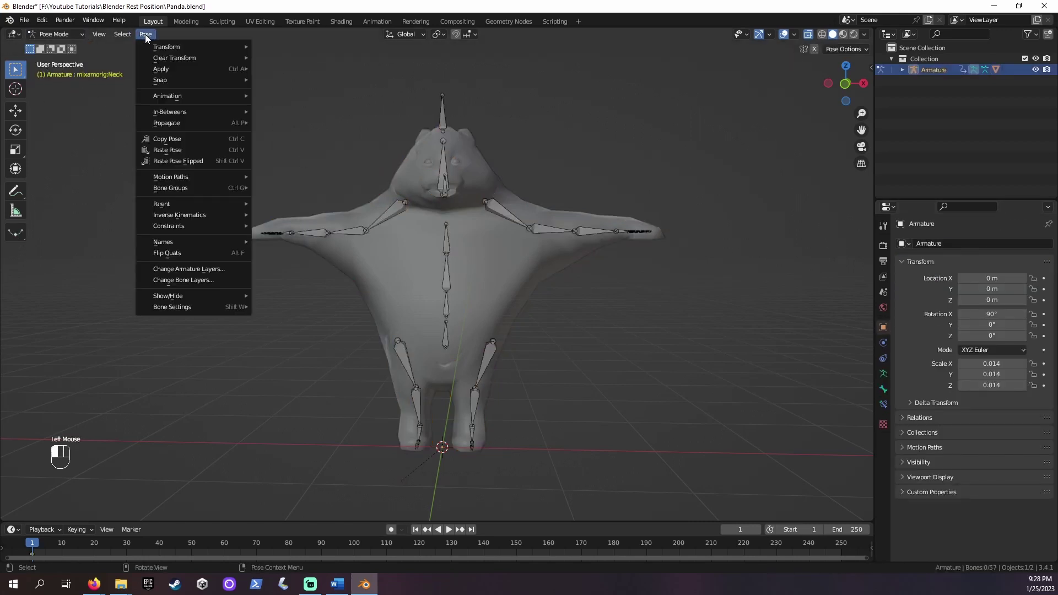
{"action": "mouse_move", "coordinate": [183, 53]}
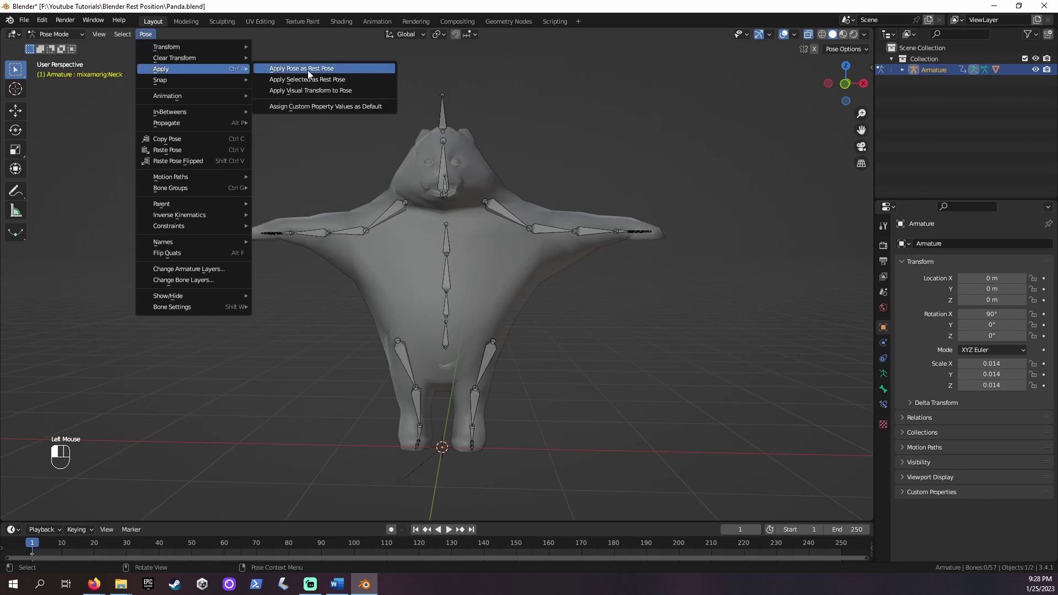
{"action": "left_click", "coordinate": [307, 69]}
{"action": "left_click", "coordinate": [61, 34]}
{"action": "left_click", "coordinate": [55, 48]}
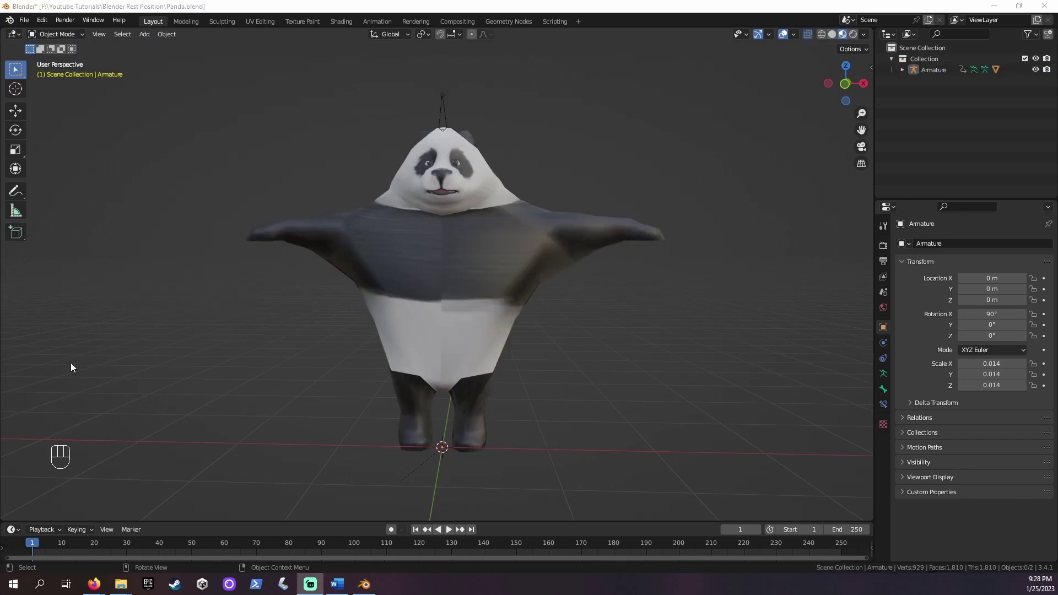
Step: Import Push Up.fbx and Swing Dancing.fbx together as new armatures
{"action": "left_click", "coordinate": [25, 20]}
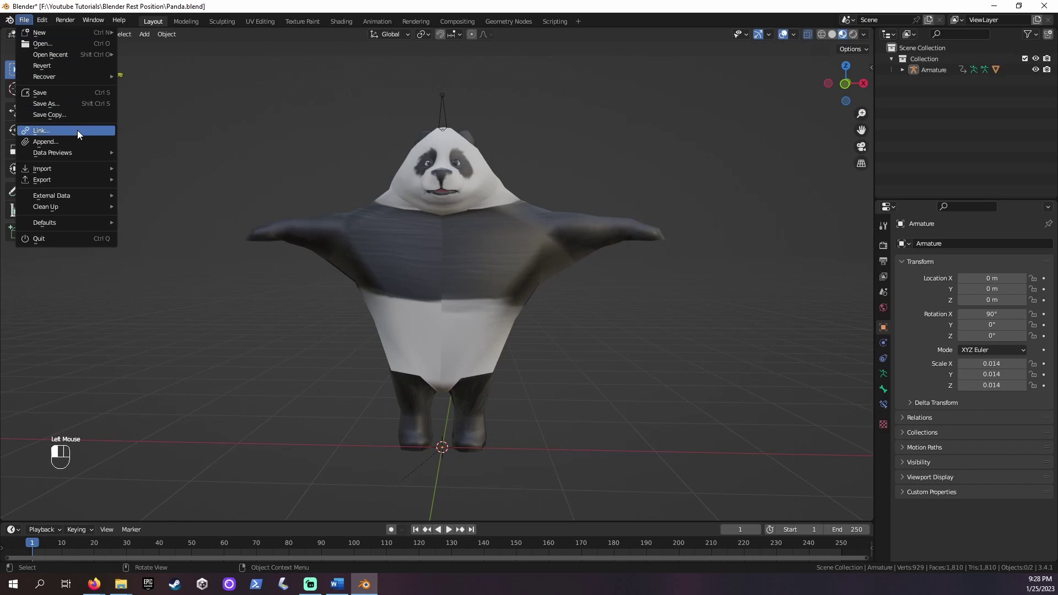
{"action": "mouse_move", "coordinate": [65, 170]}
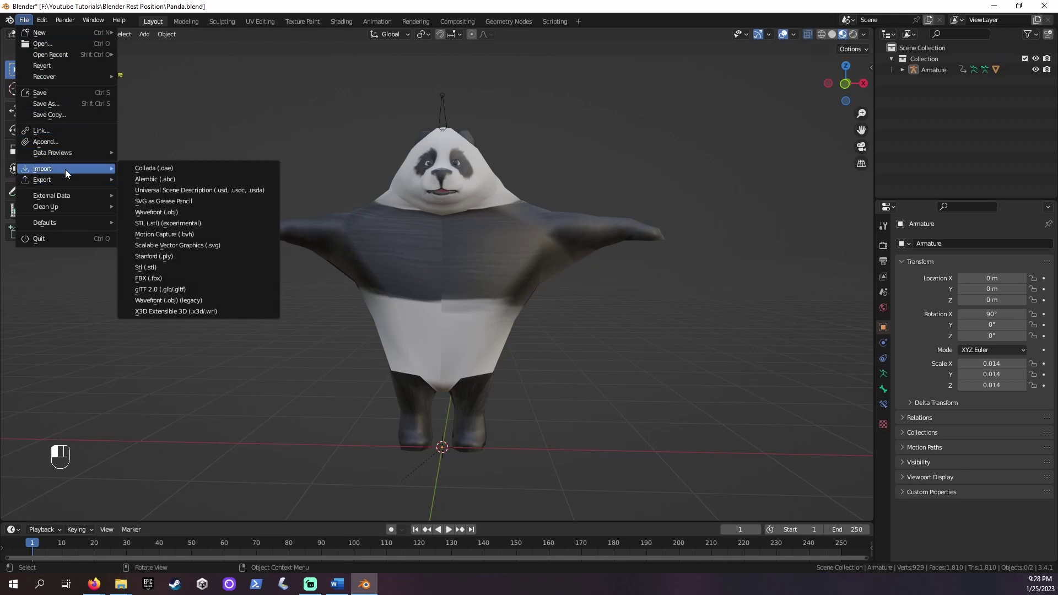
{"action": "left_click", "coordinate": [149, 278]}
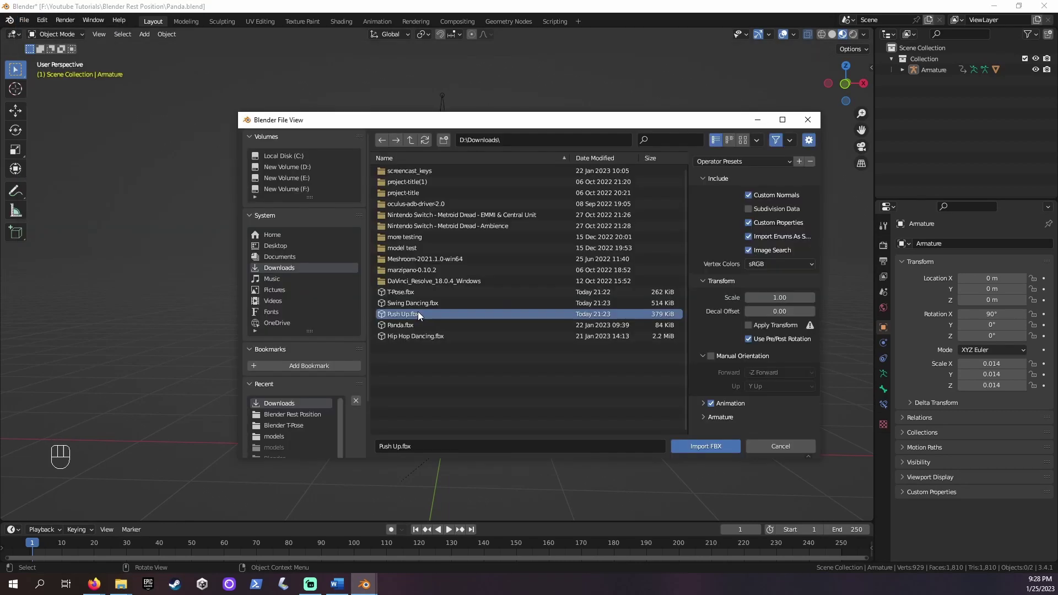
{"action": "left_click", "coordinate": [439, 303], "text": "shift"}
{"action": "left_click", "coordinate": [711, 447]}
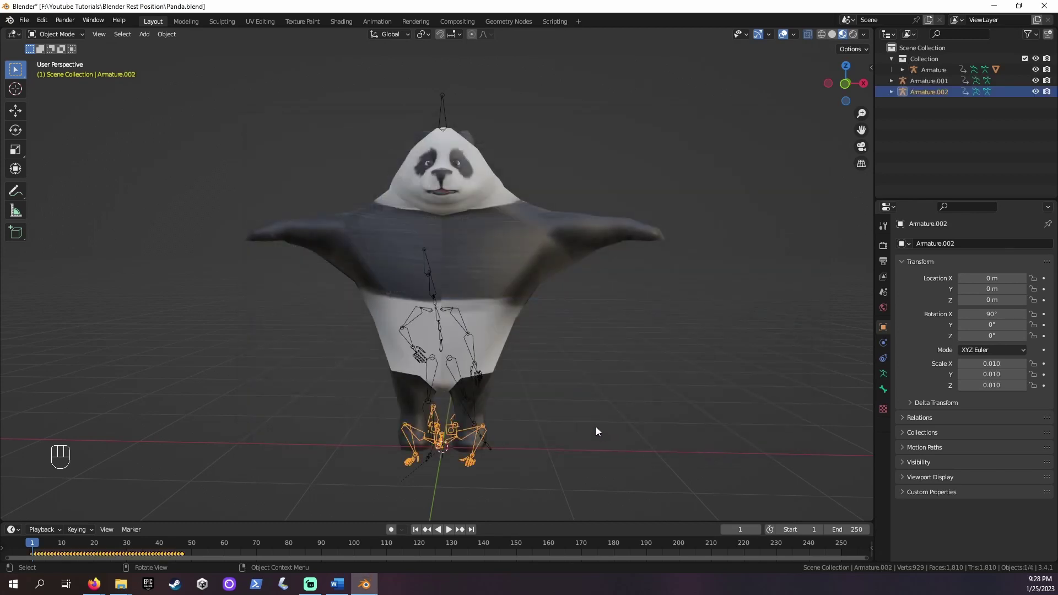
Step: Hide Armature.002, enlarge the timeline, and turn it into a Dope Sheet Action Editor
{"action": "key", "text": "h"}
{"action": "left_click_drag", "start_coordinate": [551, 521], "coordinate": [551, 407]}
{"action": "scroll", "coordinate": [538, 322], "scroll_direction": "down", "scroll_amount": 2}
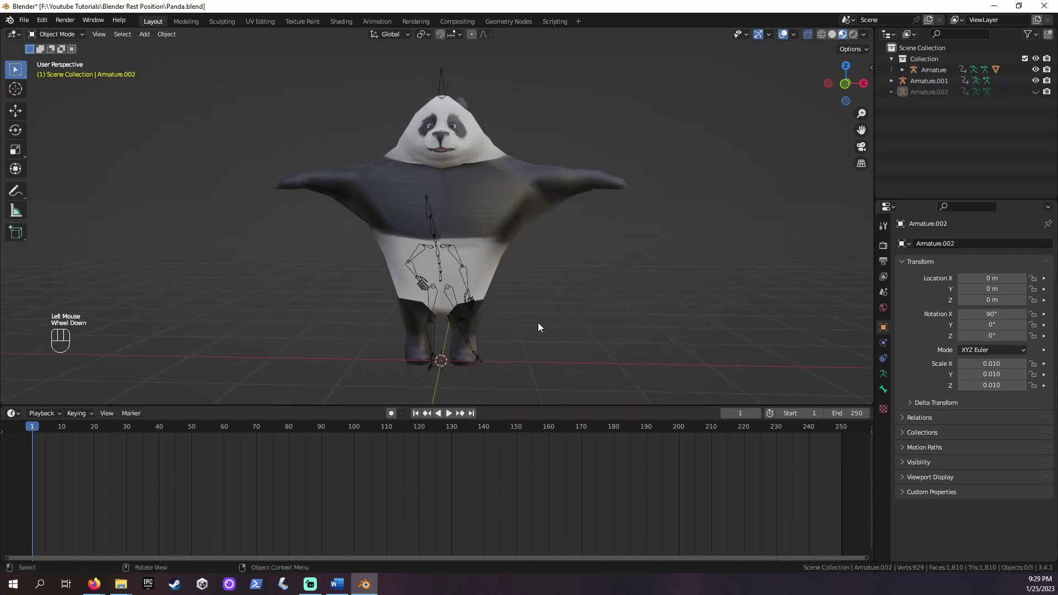
{"action": "left_click", "coordinate": [13, 414]}
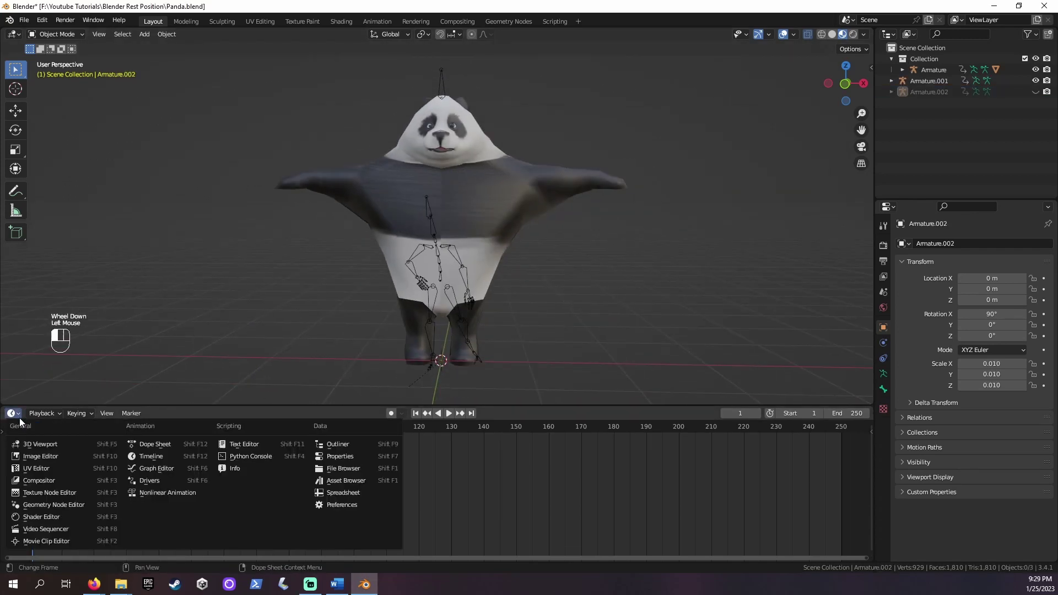
{"action": "left_click", "coordinate": [143, 444]}
{"action": "left_click", "coordinate": [80, 415]}
{"action": "left_click", "coordinate": [78, 438]}
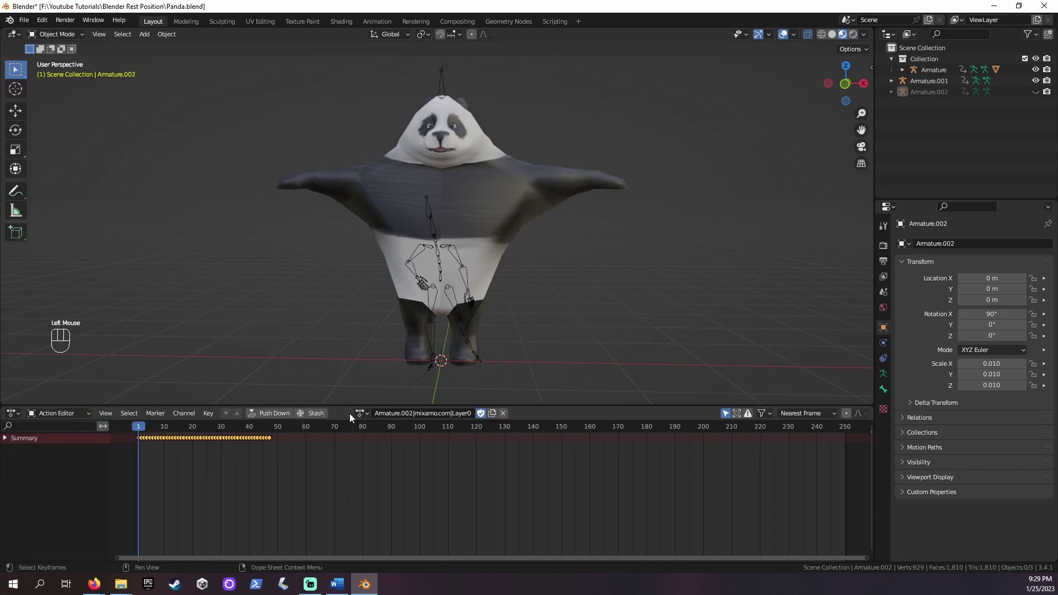
{"action": "left_click", "coordinate": [443, 84]}
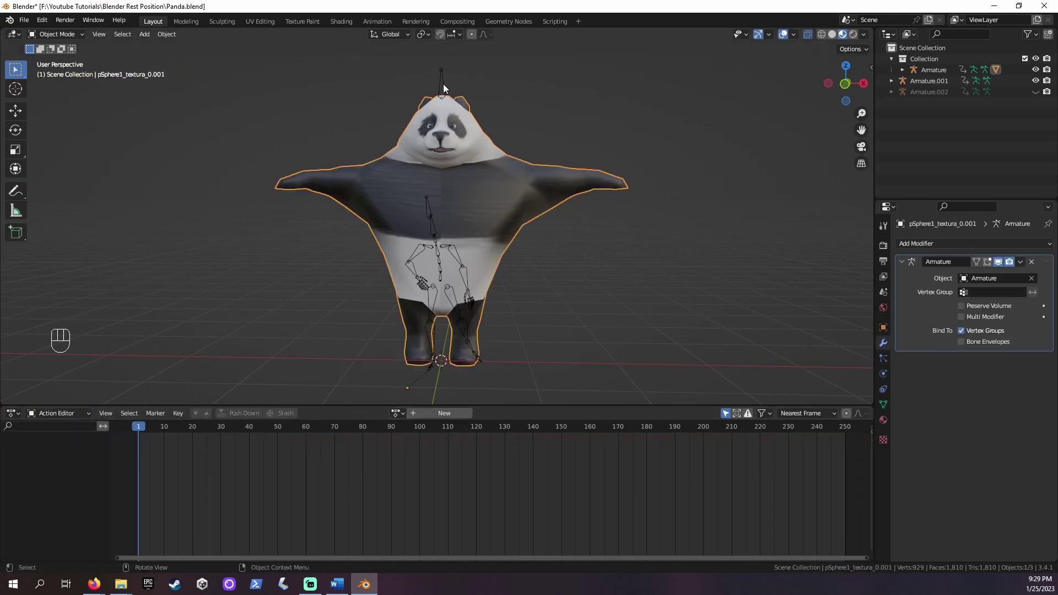
Step: Rename the armature's action to 'T-Pose' and split the 3D viewport into two views
{"action": "left_click", "coordinate": [443, 85]}
{"action": "double_click", "coordinate": [430, 414]}
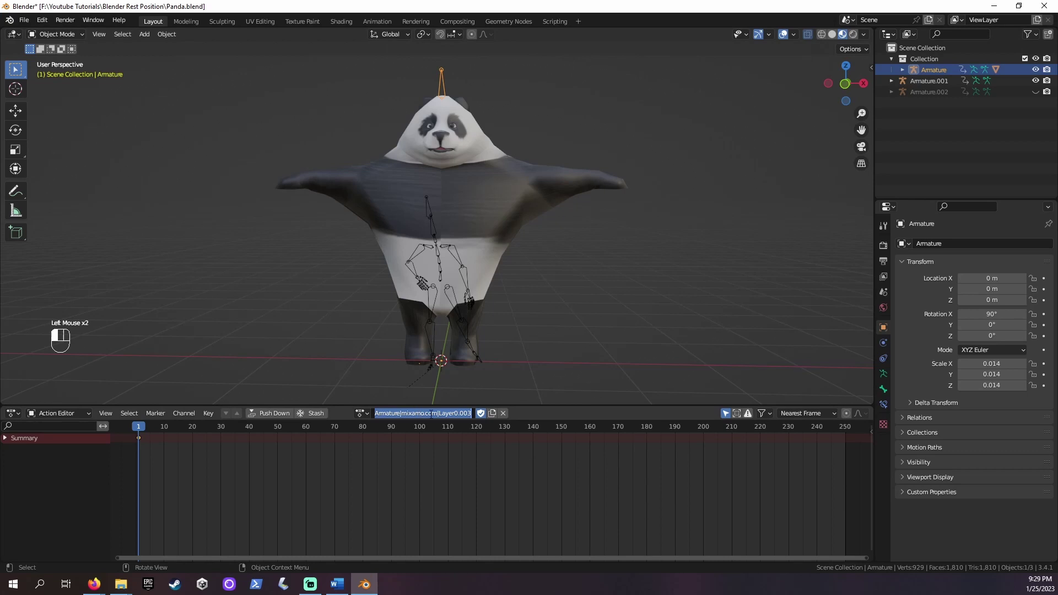
{"action": "type", "text": "T-Pose"}
{"action": "key", "text": "Return"}
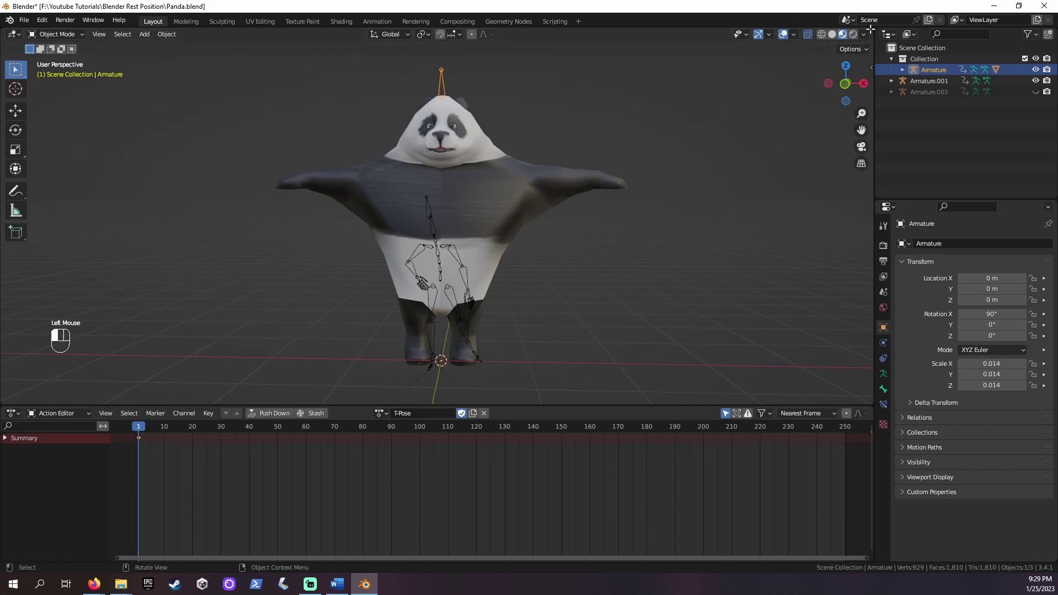
{"action": "left_click_drag", "start_coordinate": [861, 29], "coordinate": [695, 37]}
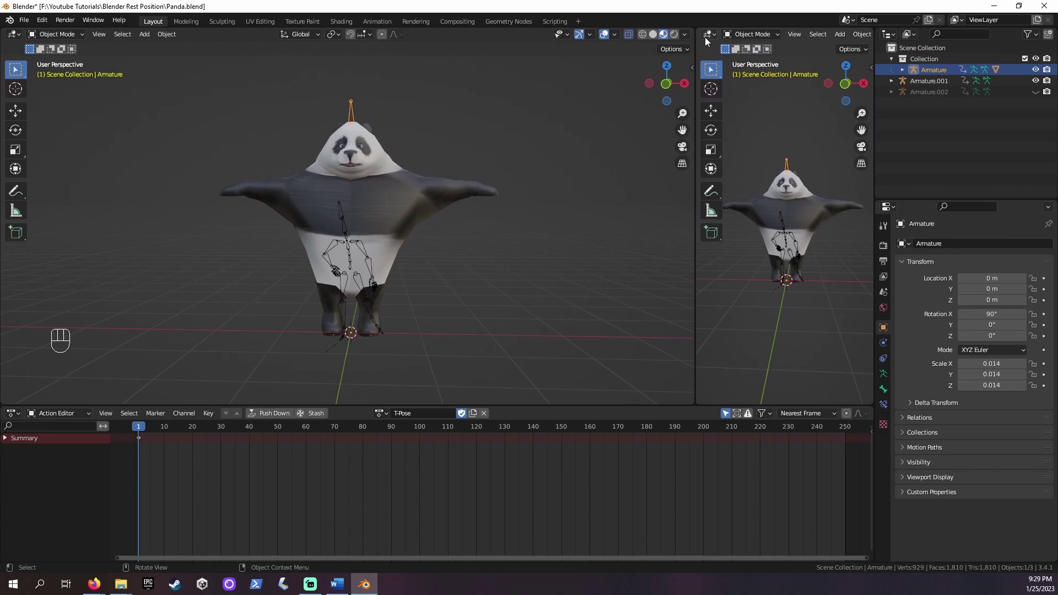
Step: Switch the new right-hand area to the Nonlinear Animation editor
{"action": "left_click", "coordinate": [707, 35]}
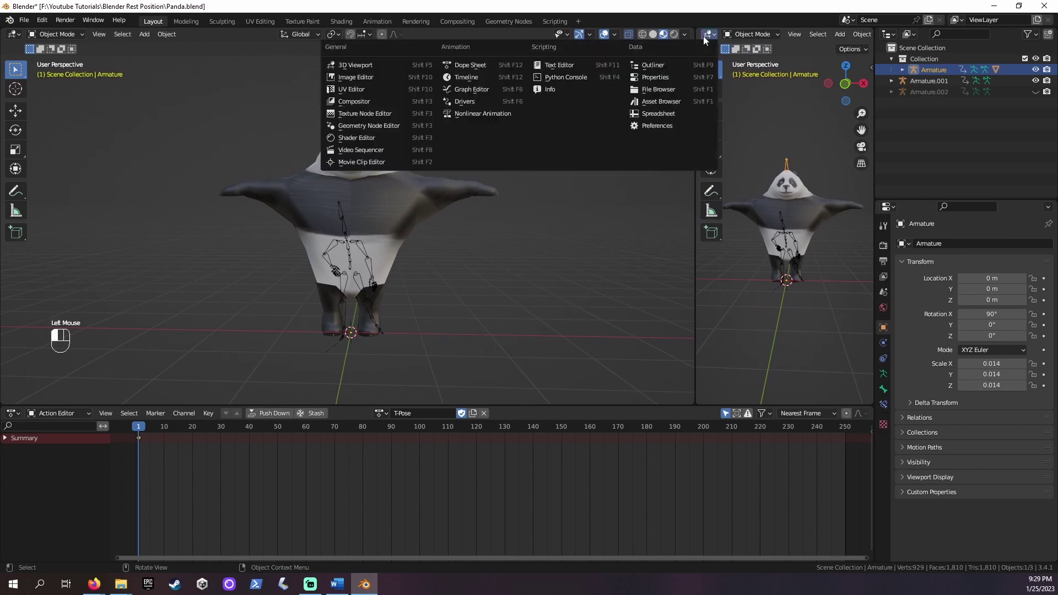
{"action": "left_click", "coordinate": [467, 115]}
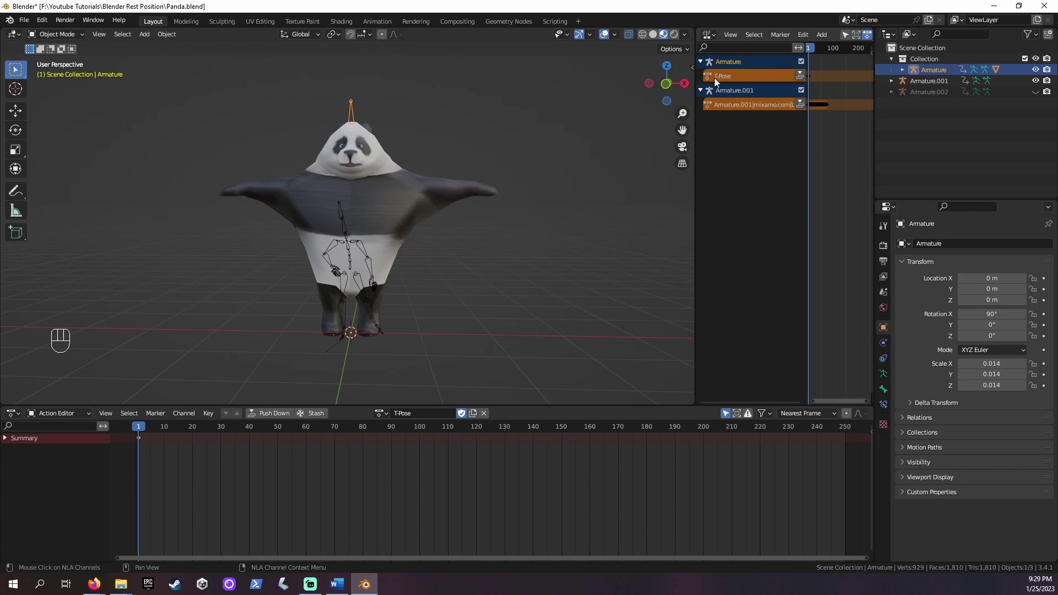
Step: Push T-Pose down to a soloed NLA strip, then assign Armature.001|mixamo.com|Layer0 to the Armature
{"action": "left_click", "coordinate": [803, 70]}
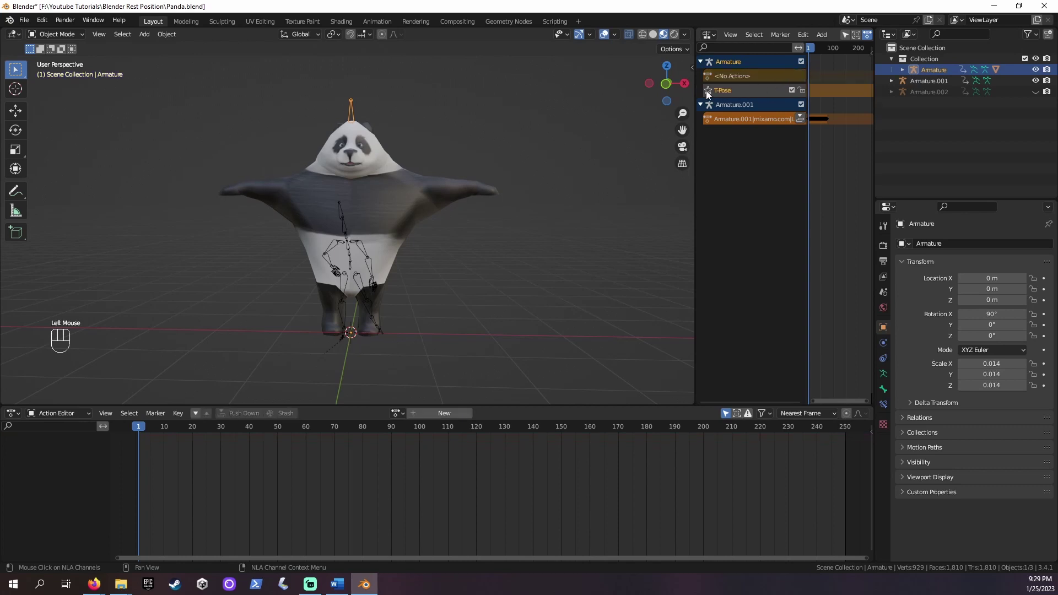
{"action": "left_click", "coordinate": [708, 90]}
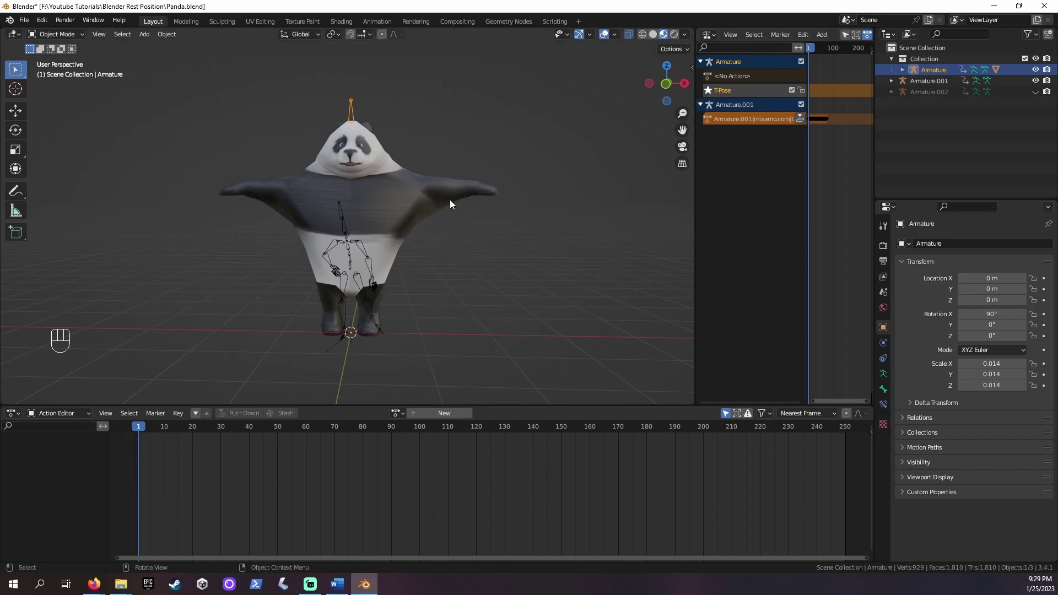
{"action": "left_click", "coordinate": [397, 413]}
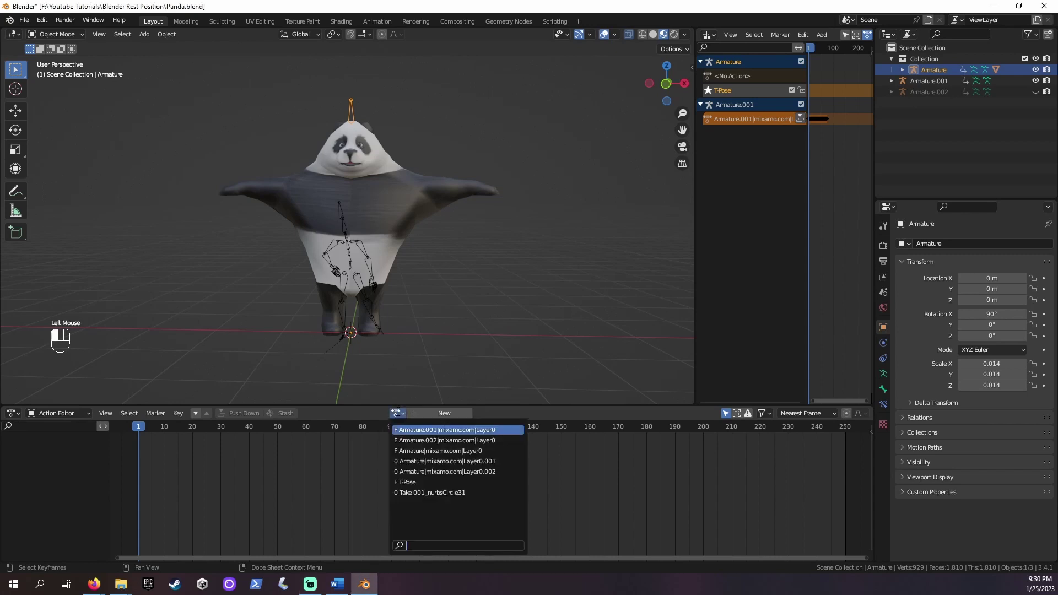
{"action": "left_click", "coordinate": [448, 430]}
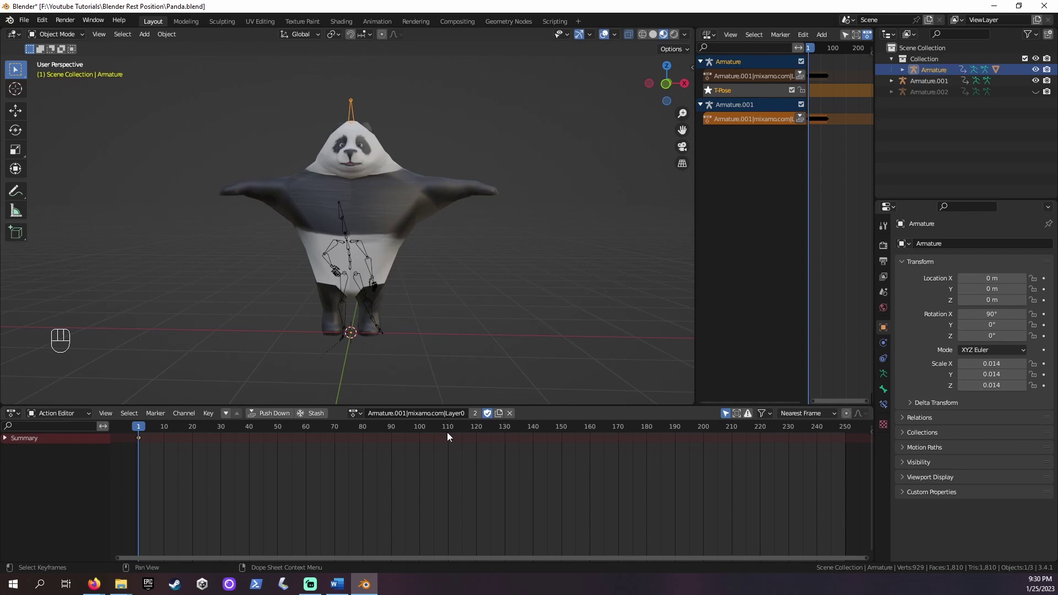
Step: Rename the Mixamo action to 'dance', push it down as an NLA strip and solo it
{"action": "left_click", "coordinate": [431, 414]}
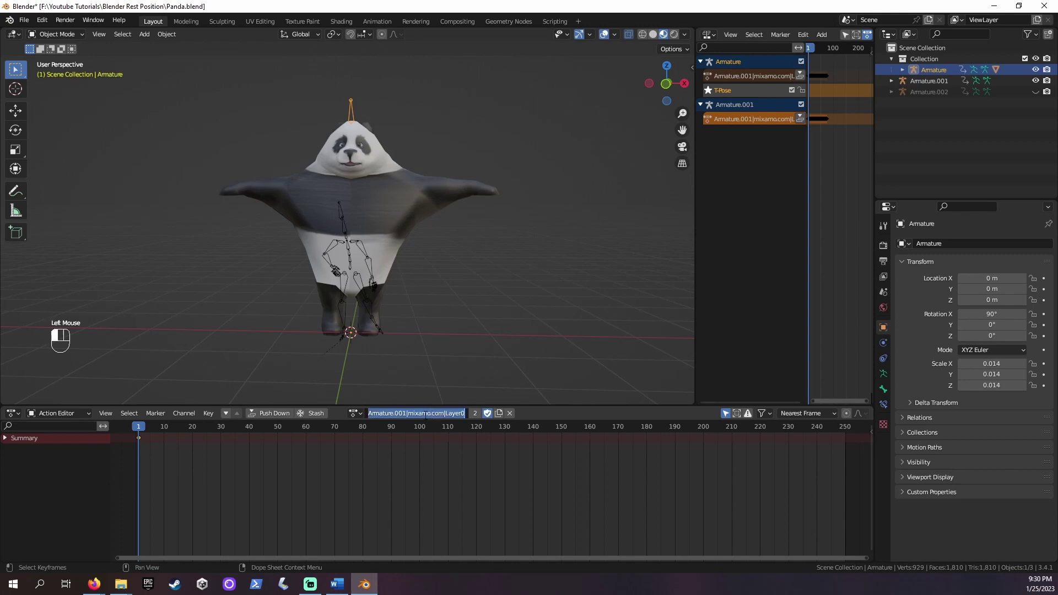
{"action": "type", "text": "dan"}
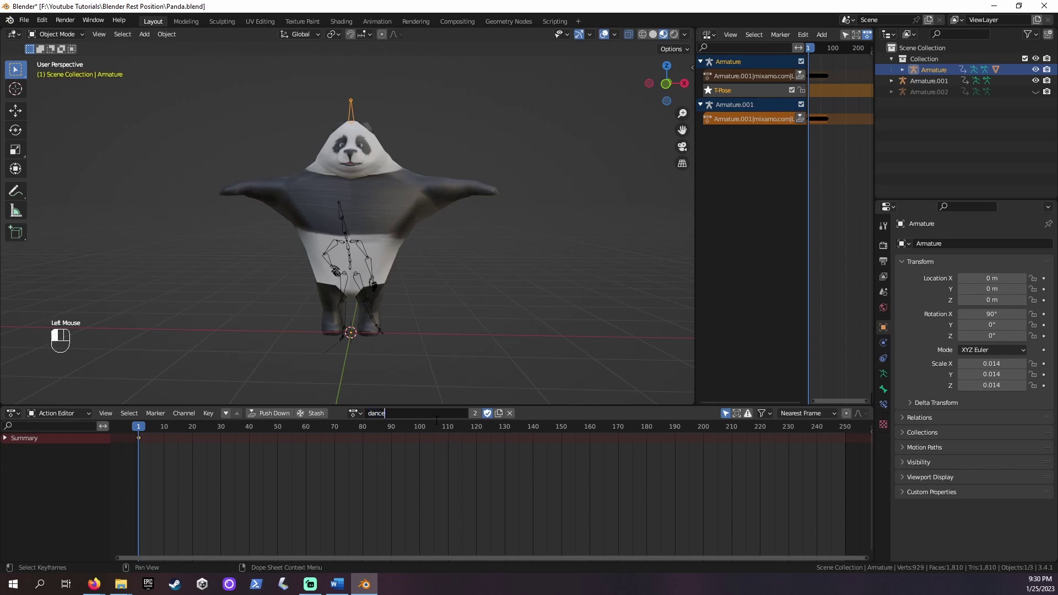
{"action": "type", "text": "ce"}
{"action": "key", "text": "Return"}
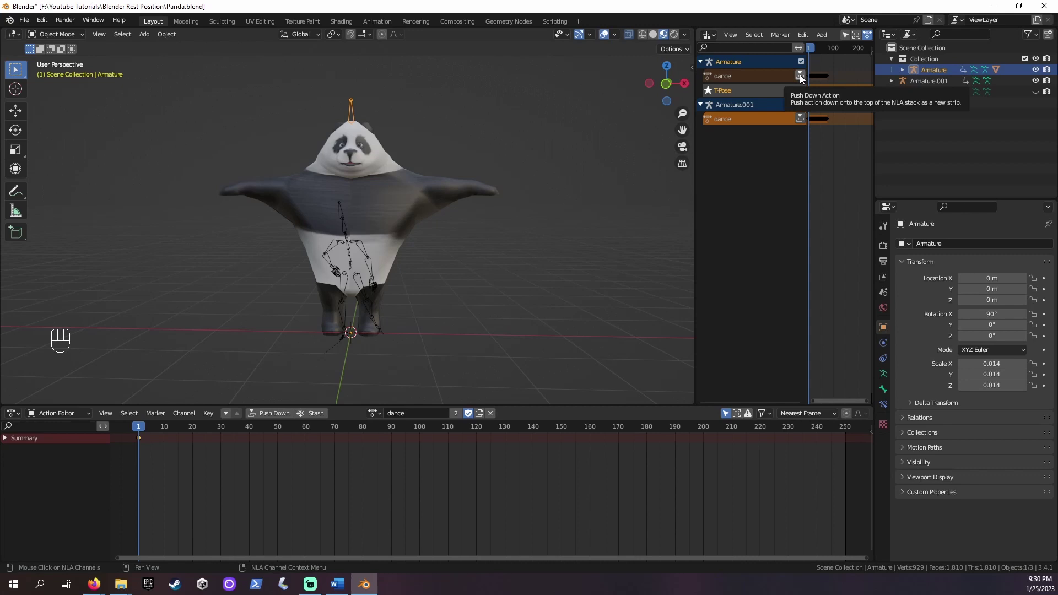
{"action": "left_click", "coordinate": [799, 75]}
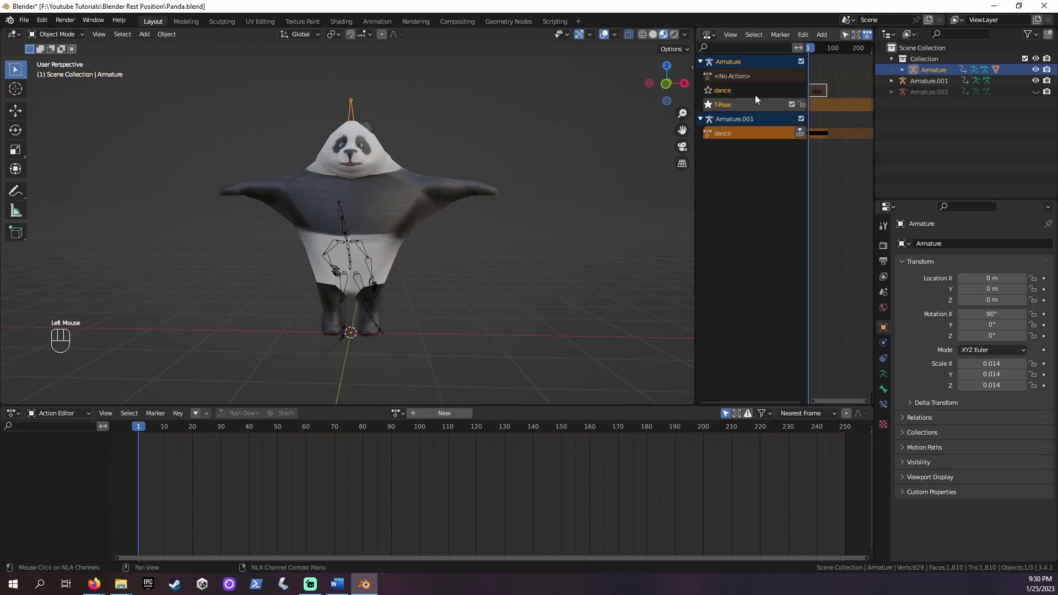
{"action": "left_click", "coordinate": [708, 90]}
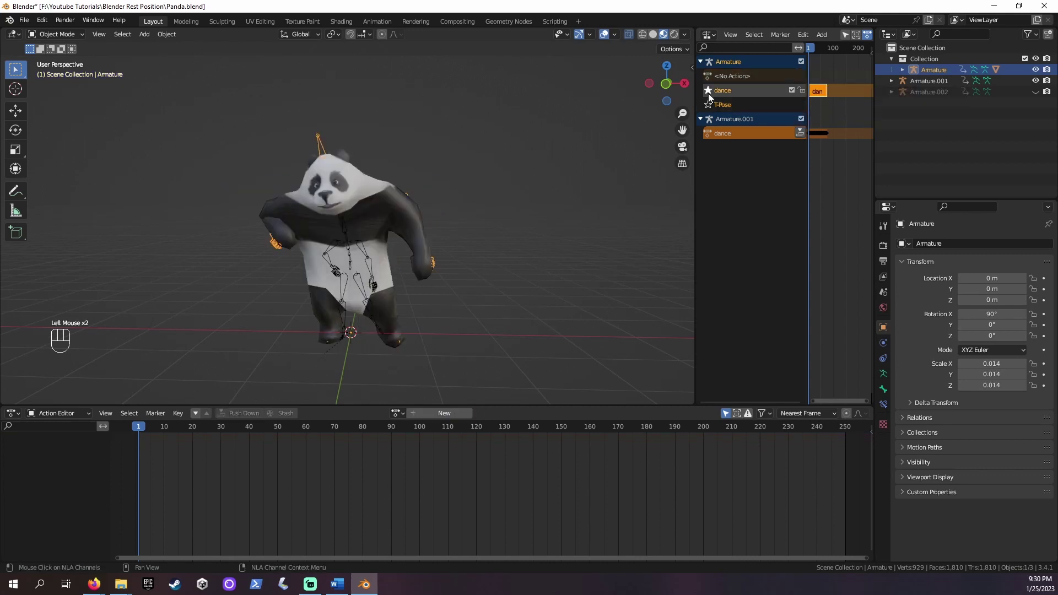
Step: Play the dance animation from the first frame, restarting playback a few times
{"action": "left_click", "coordinate": [126, 452]}
{"action": "key", "text": "space"}
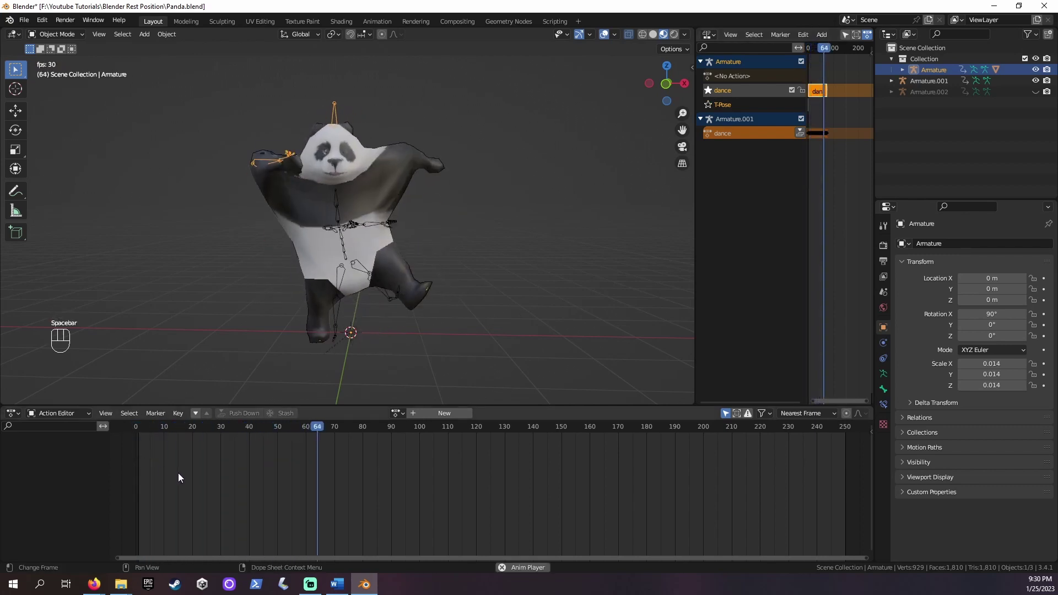
{"action": "left_click", "coordinate": [135, 453]}
{"action": "key", "text": "space"}
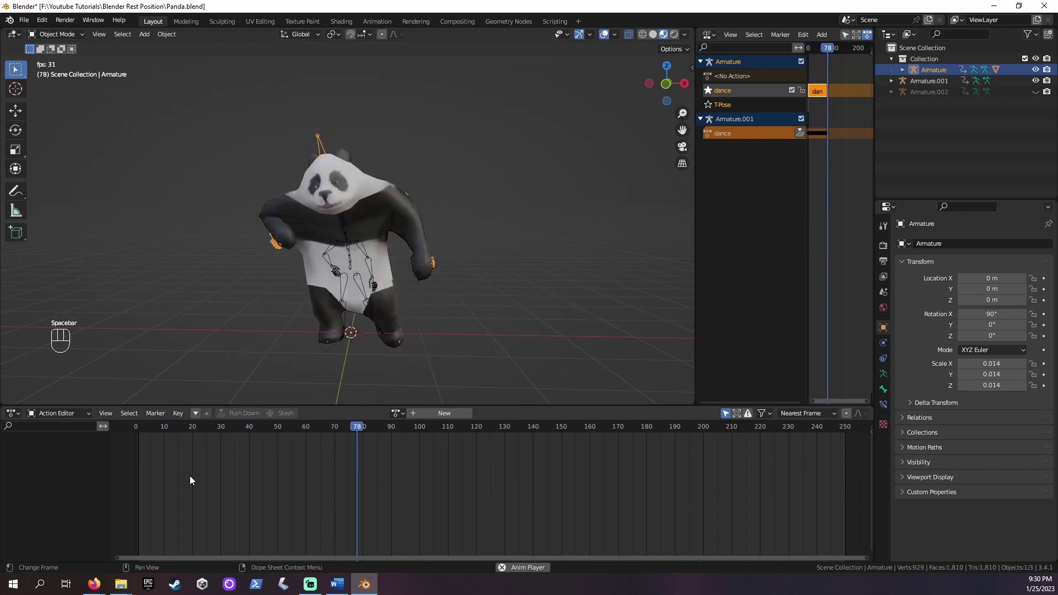
{"action": "left_click", "coordinate": [142, 455]}
{"action": "key", "text": "space"}
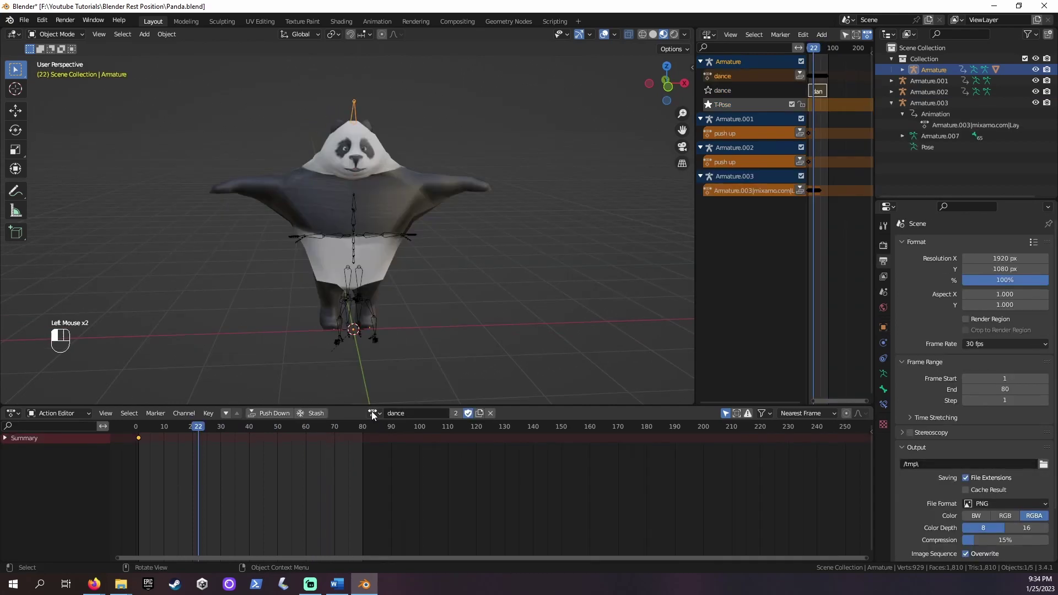
Step: Assign Armature.003|mixamo.com|Layer0, push it to a soloed NLA strip and play the push-ups
{"action": "left_click", "coordinate": [374, 413]}
{"action": "left_click", "coordinate": [419, 440]}
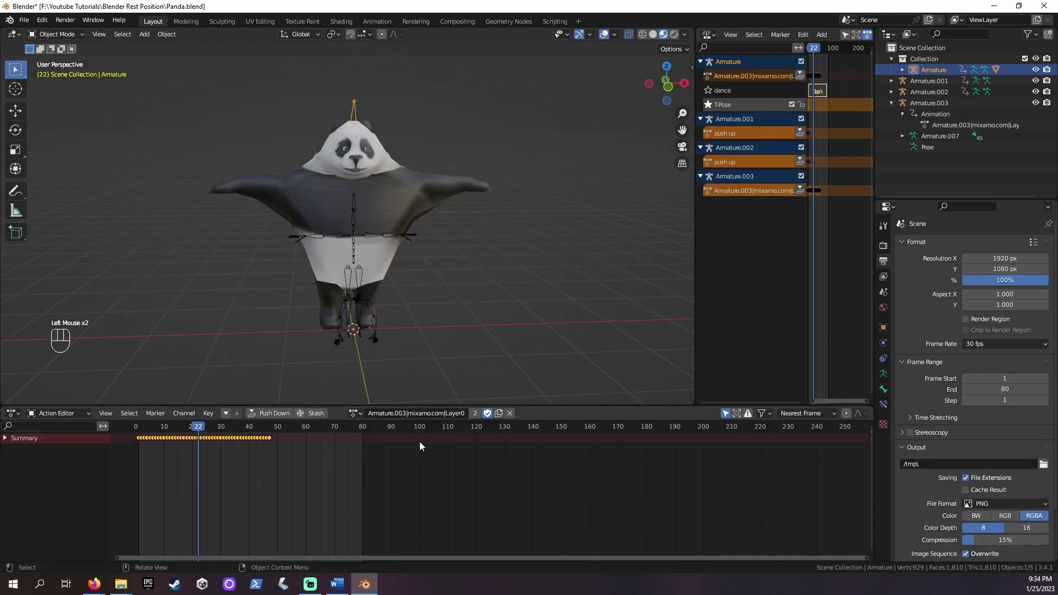
{"action": "left_click", "coordinate": [800, 76]}
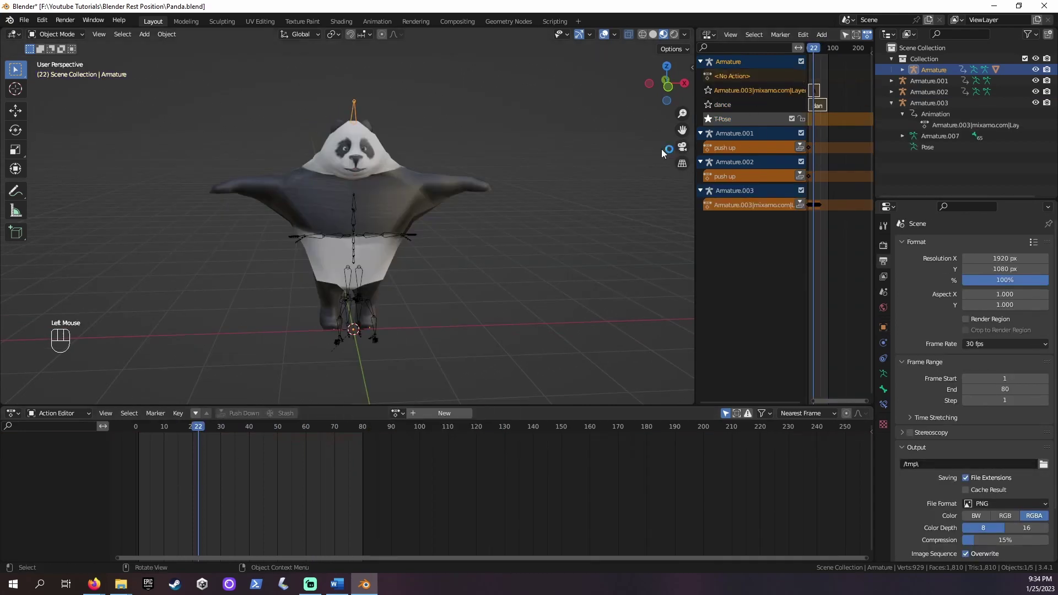
{"action": "left_click", "coordinate": [409, 286]}
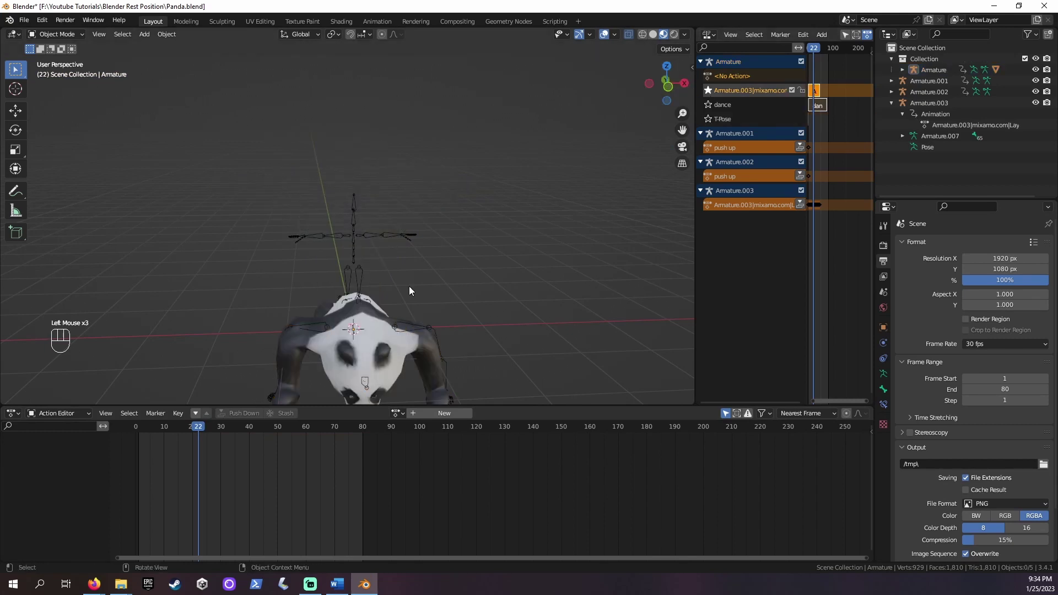
{"action": "middle_click_drag", "start_coordinate": [419, 276], "coordinate": [486, 270]}
{"action": "key", "text": "space"}
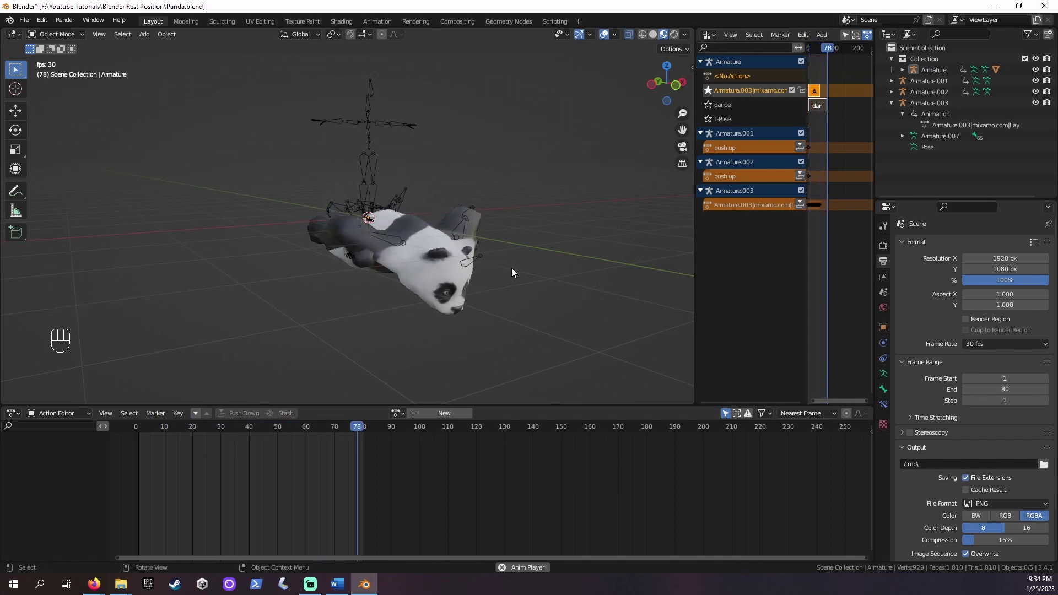
Step: View the panda from the front with the other armatures hidden and play its dance
{"action": "mouse_move", "coordinate": [511, 268]}
{"action": "middle_mouse_down"}
{"action": "mouse_move", "coordinate": [481, 246]}
{"action": "mouse_move", "coordinate": [518, 260]}
{"action": "middle_mouse_up"}
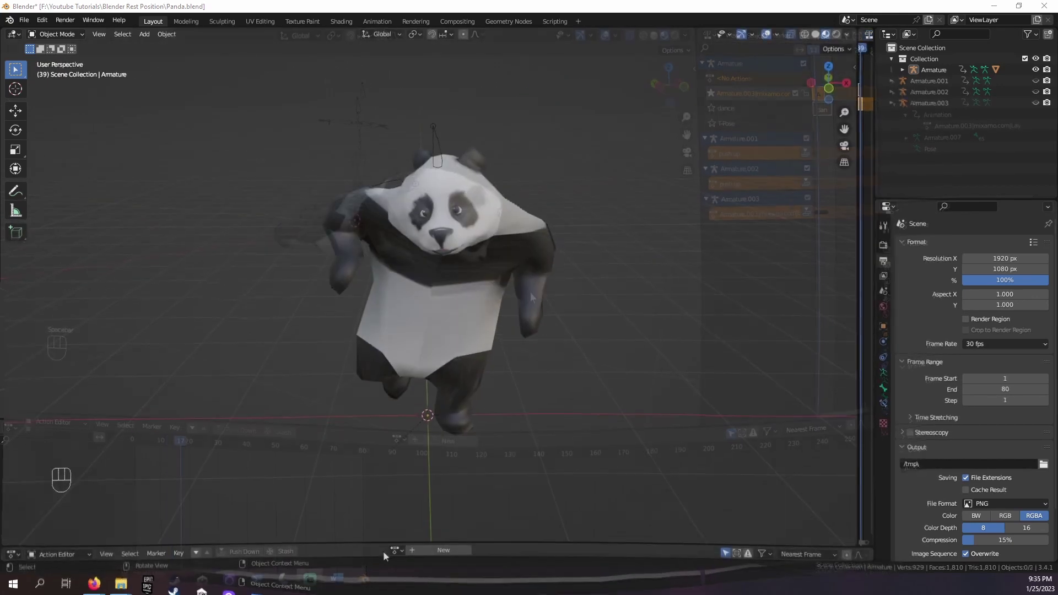
{"action": "left_click", "coordinate": [373, 553]}
{"action": "key", "text": "space"}
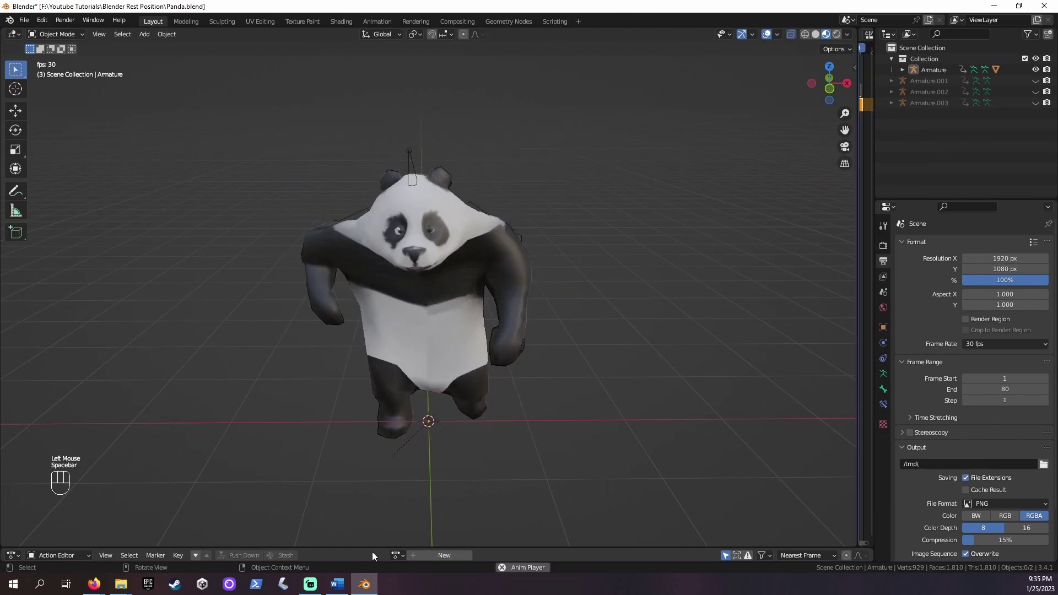